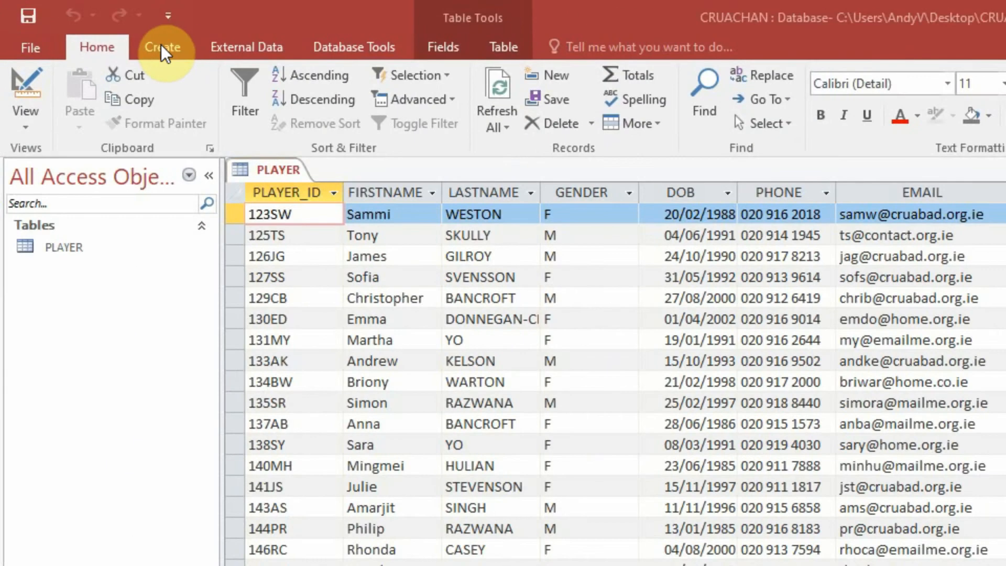
- Create a new query in Design view and add the PLAYER table to it
left_click(169, 48)
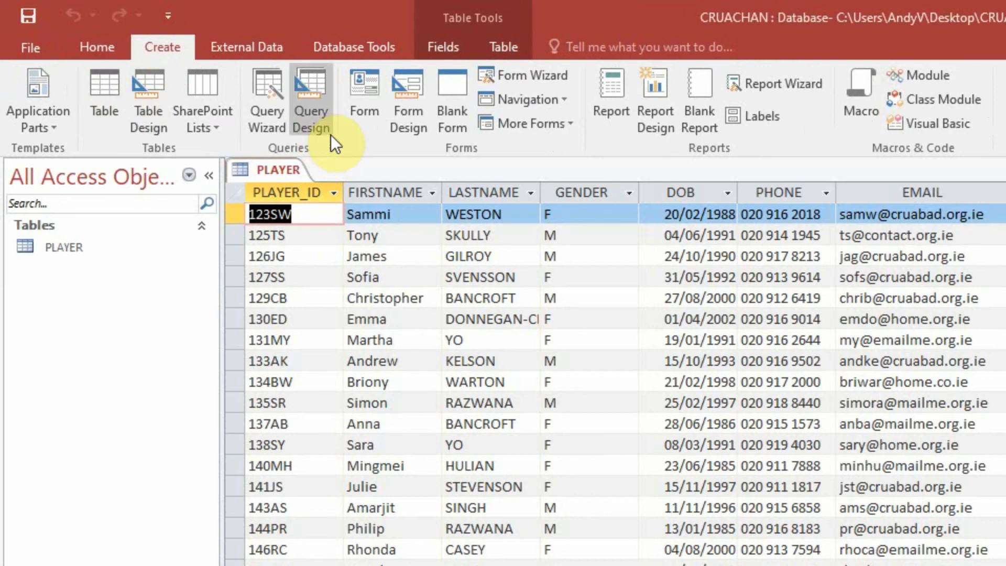
left_click(307, 111)
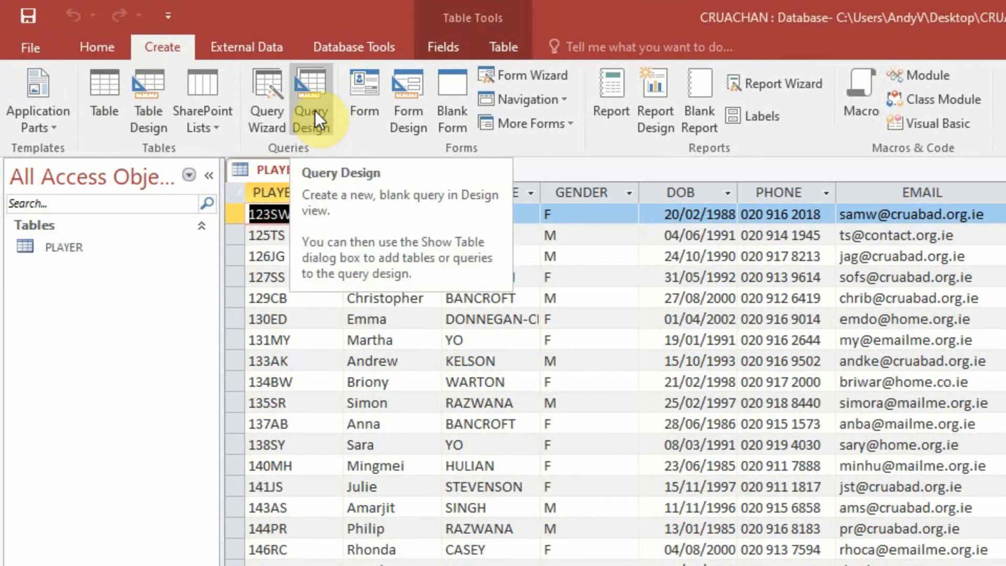
left_click(311, 111)
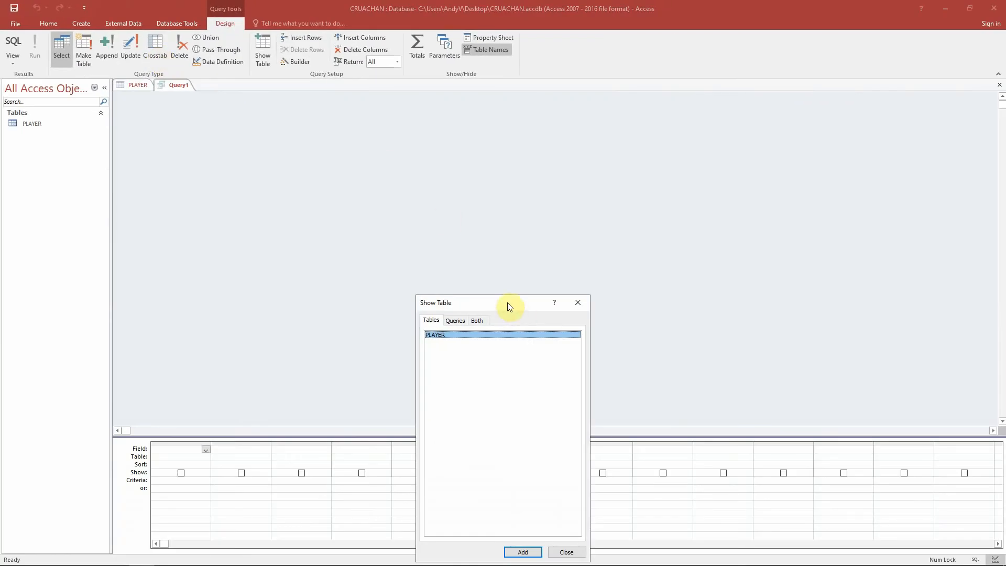
left_click_drag(561, 335, 462, 144)
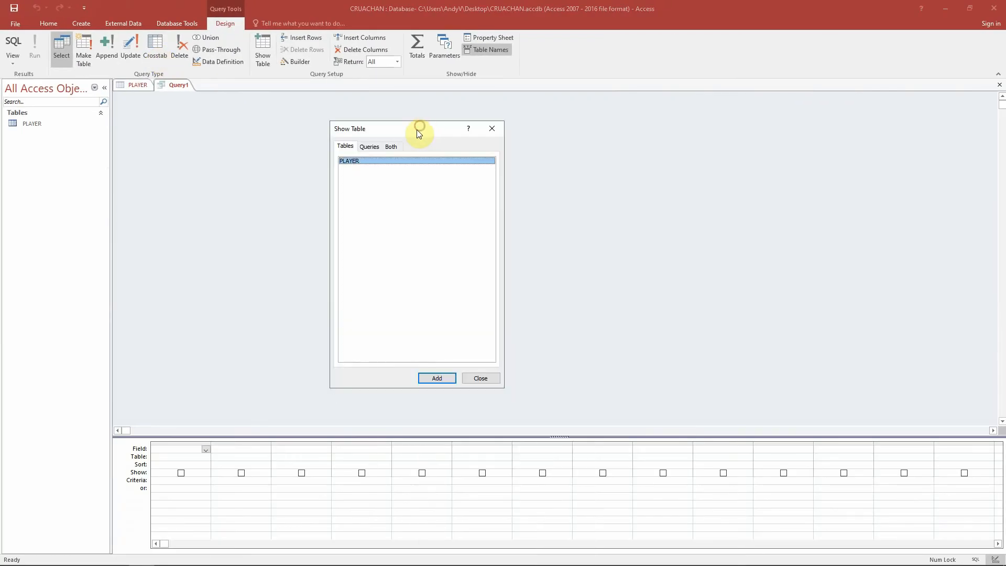
double_click(356, 161)
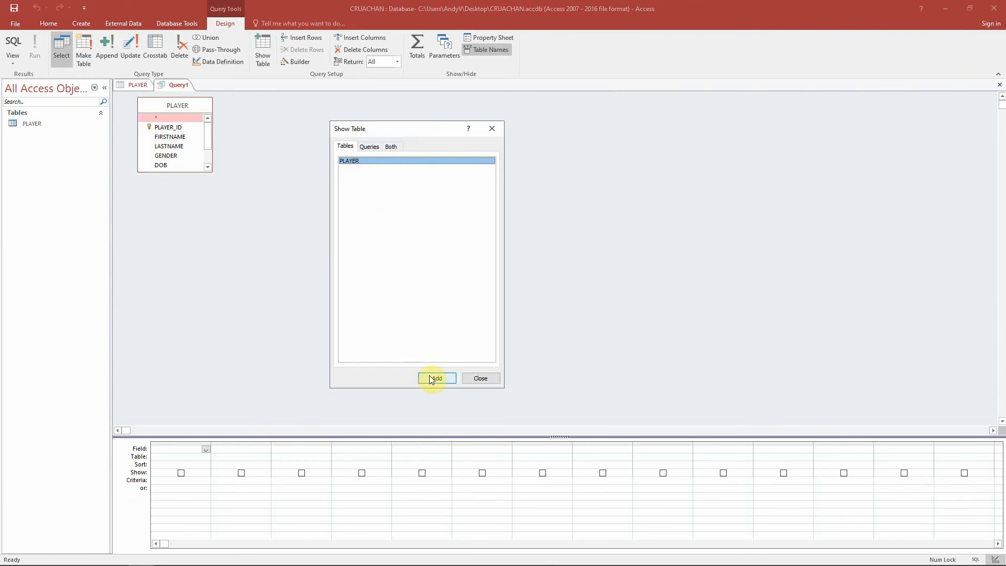
left_click(481, 378)
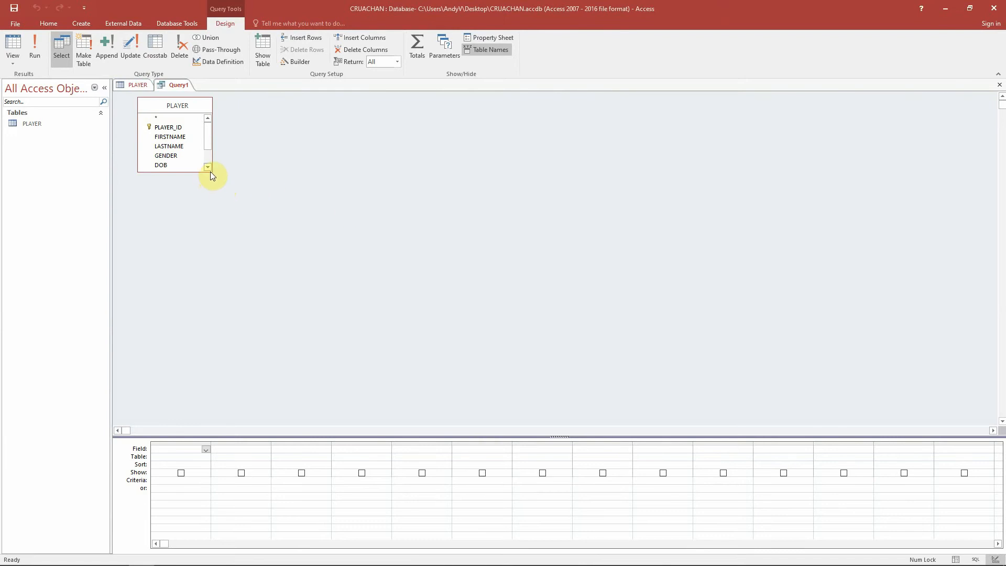
- Enlarge the PLAYER field list and add all eight PLAYER fields to the query design grid
left_click_drag(212, 173, 217, 210)
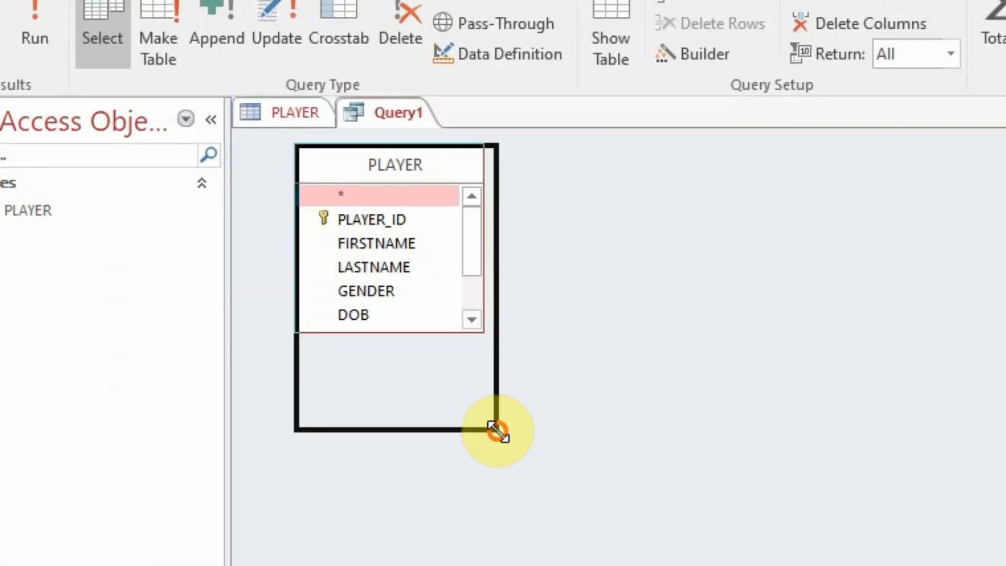
left_click_drag(496, 430, 498, 431)
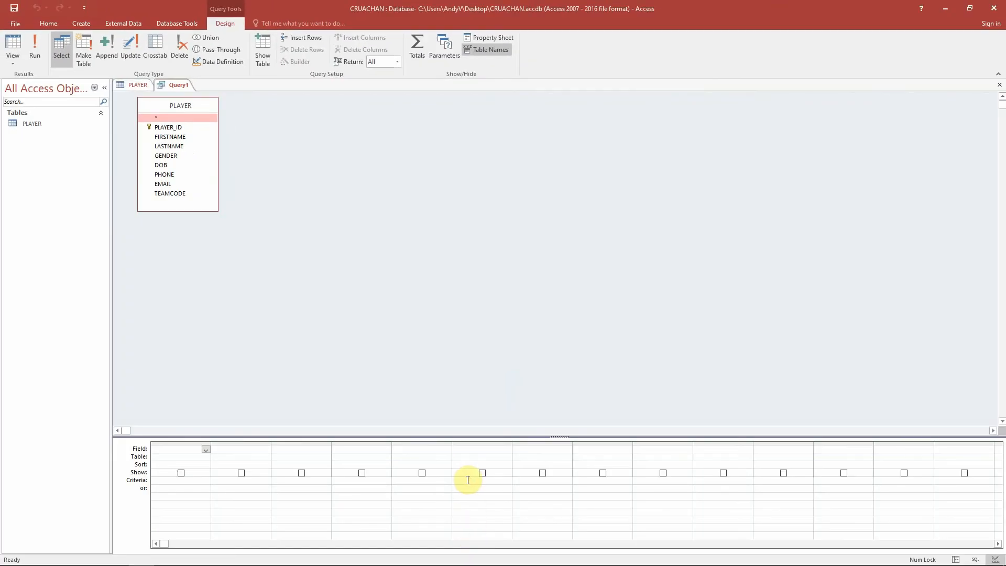
double_click(176, 128)
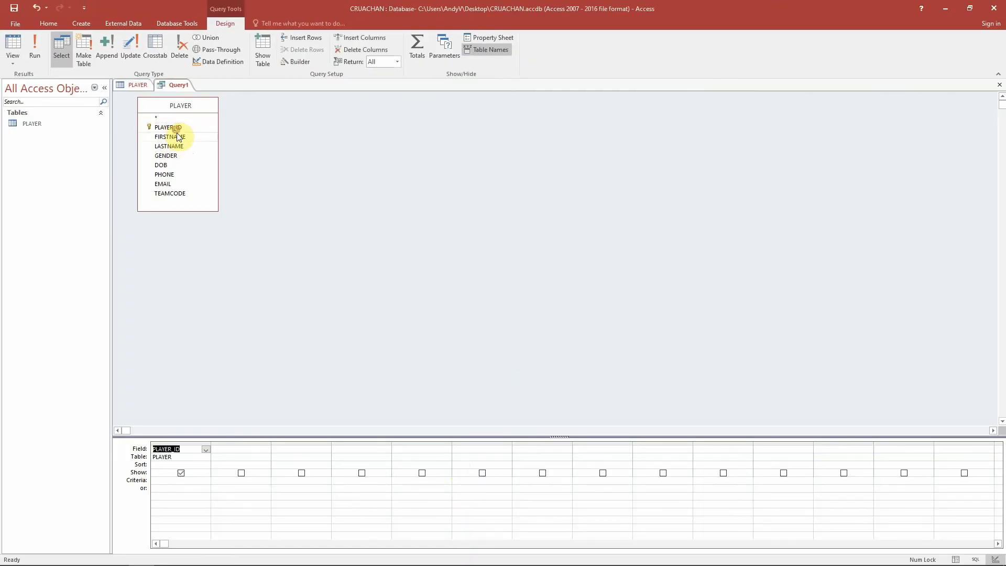
double_click(177, 136)
double_click(177, 145)
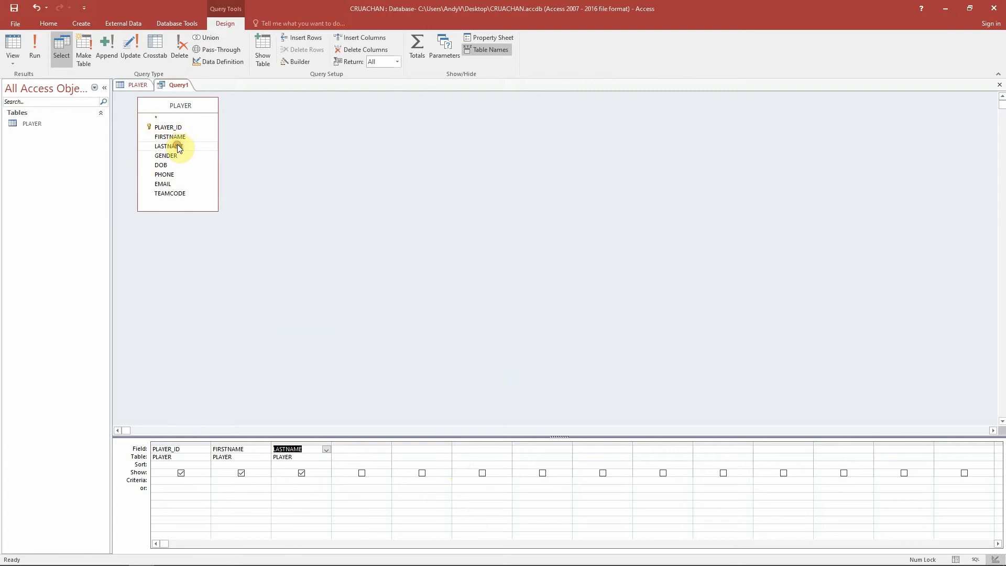
double_click(178, 155)
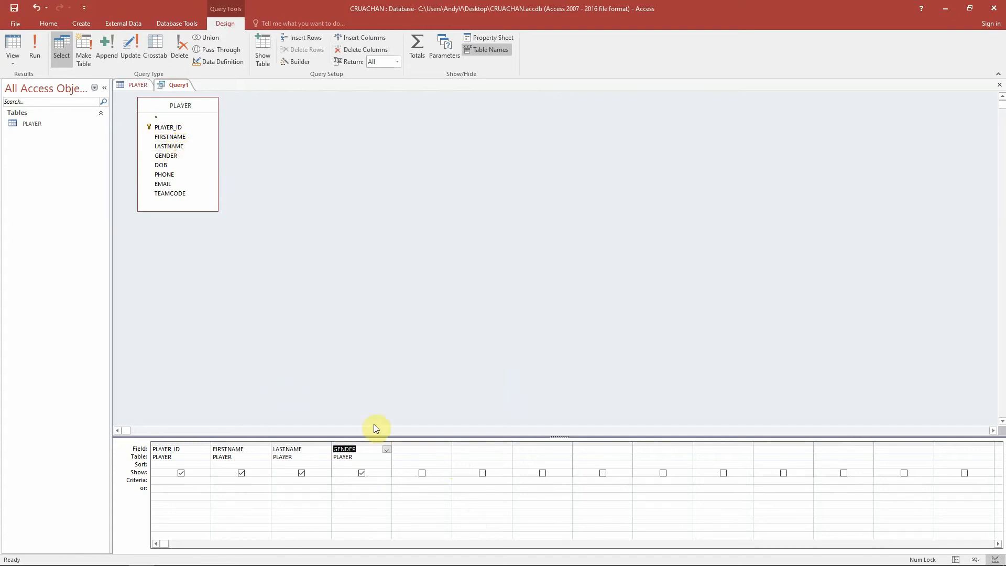
double_click(184, 165)
double_click(184, 174)
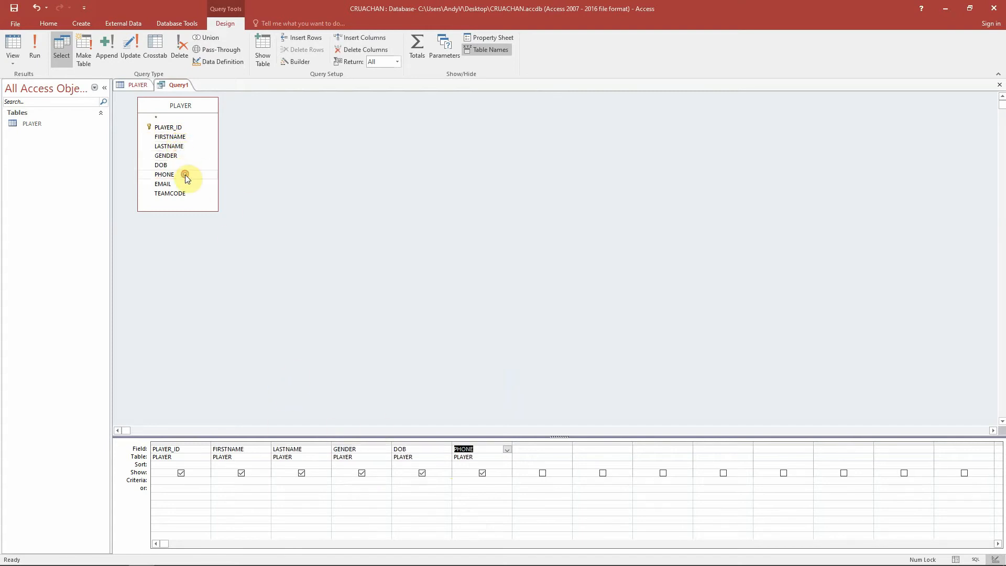
left_click(184, 183)
double_click(185, 184)
double_click(187, 191)
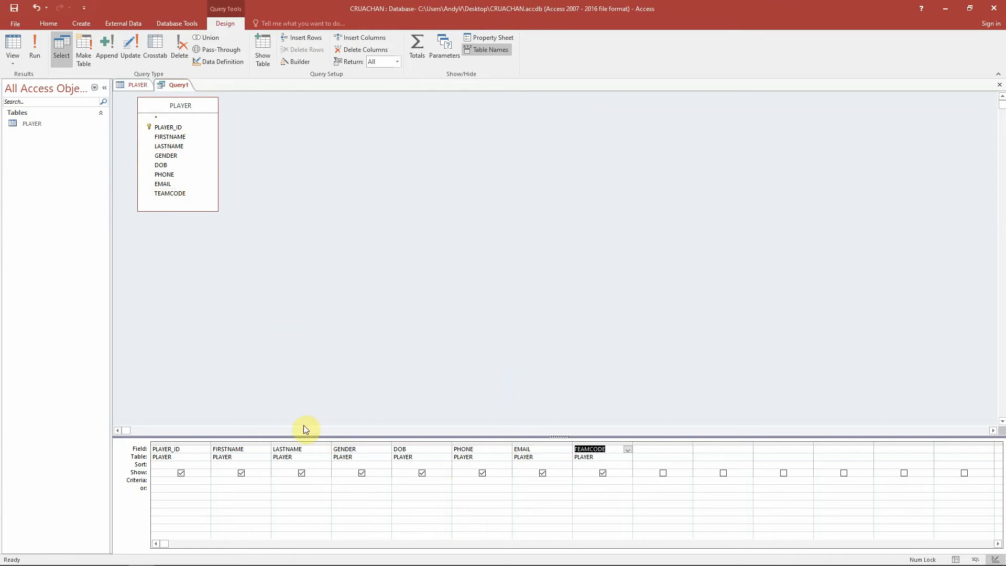
left_click(168, 464)
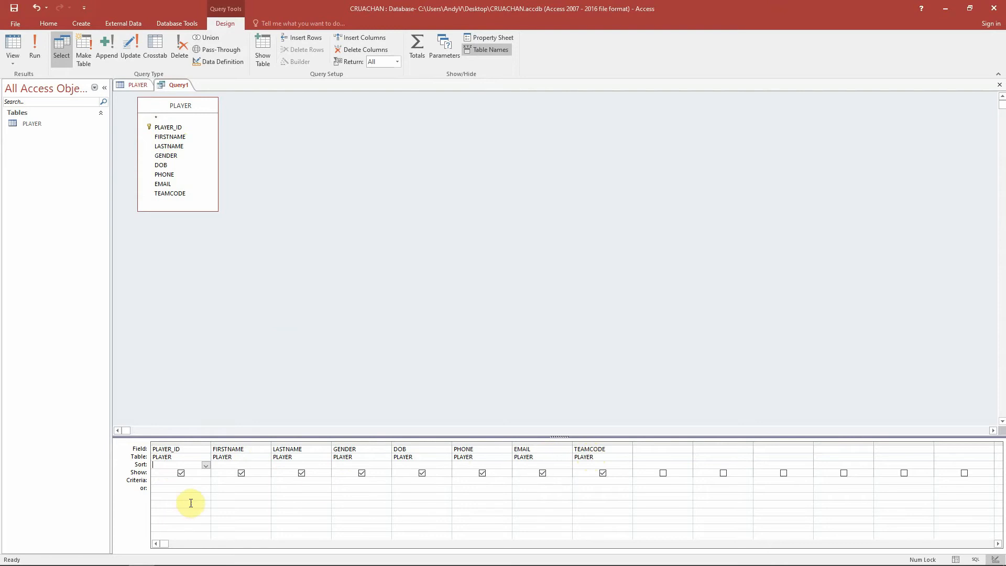
left_click(282, 465)
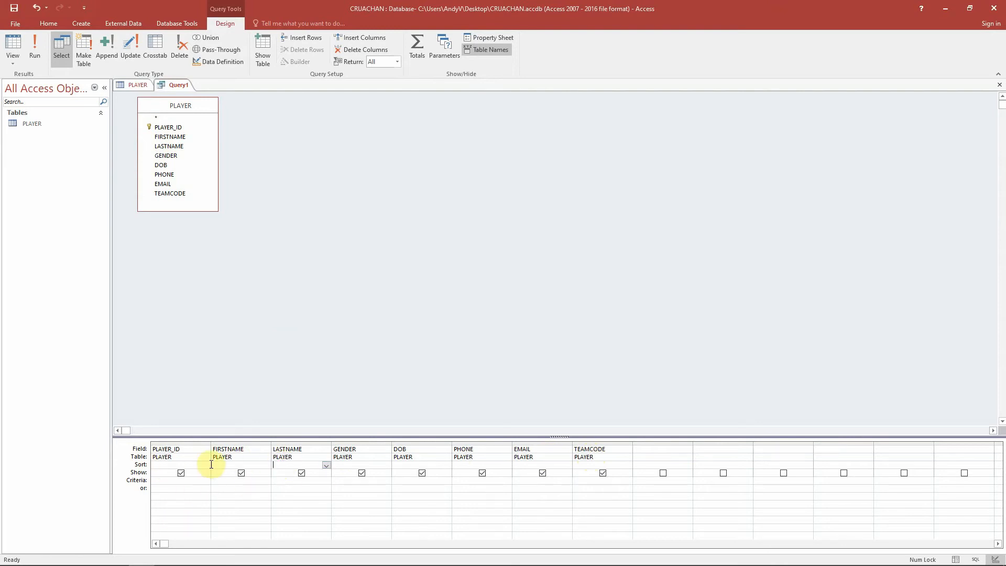
left_click(326, 464)
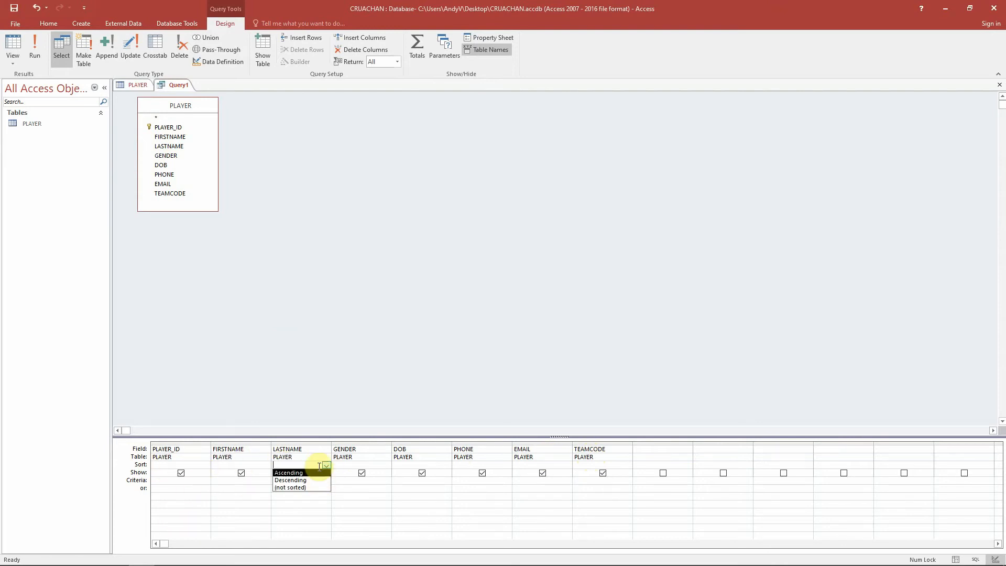
left_click(368, 504)
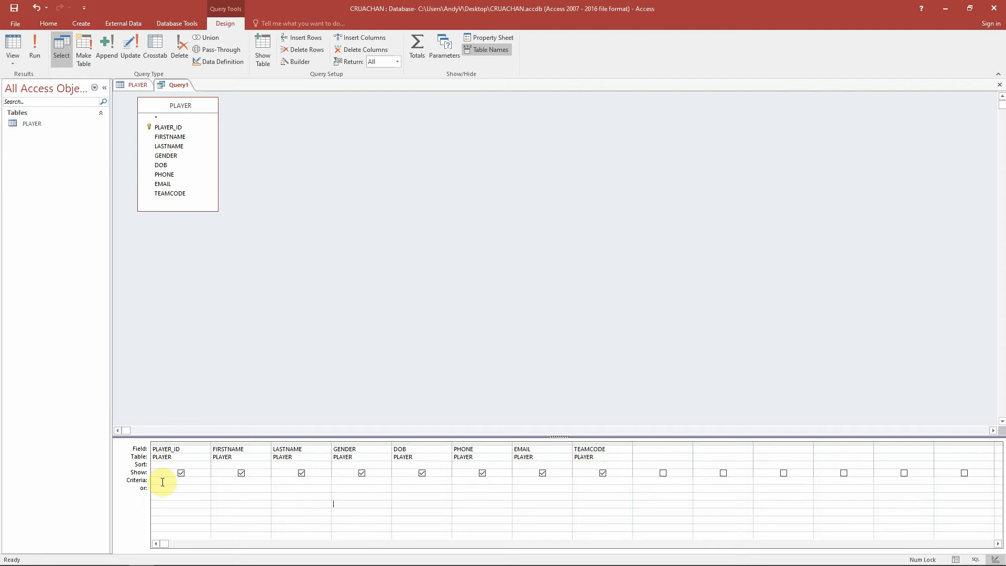
- Set the GENDER field's criterion to F and run the query
left_click(140, 86)
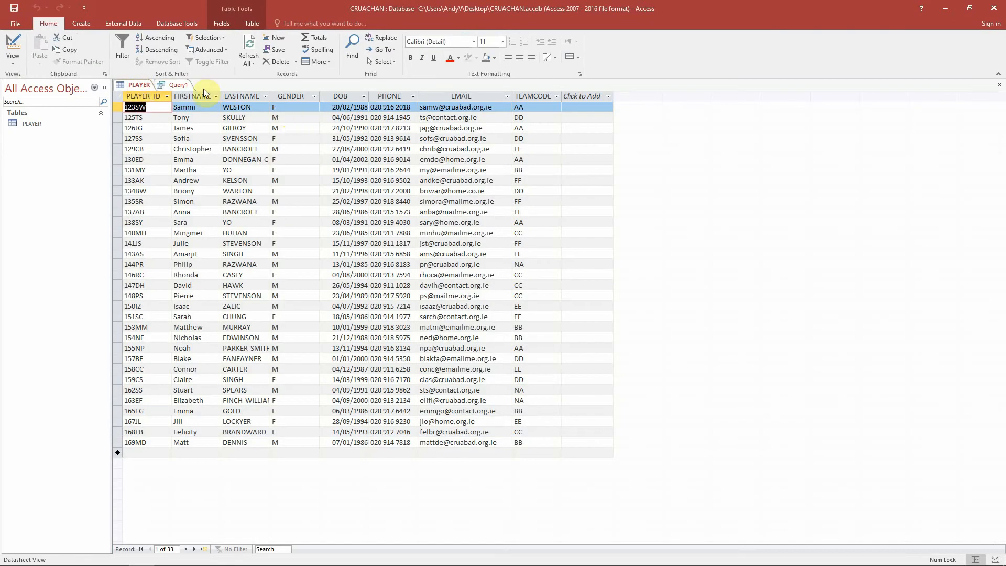
left_click(178, 84)
left_click(363, 481)
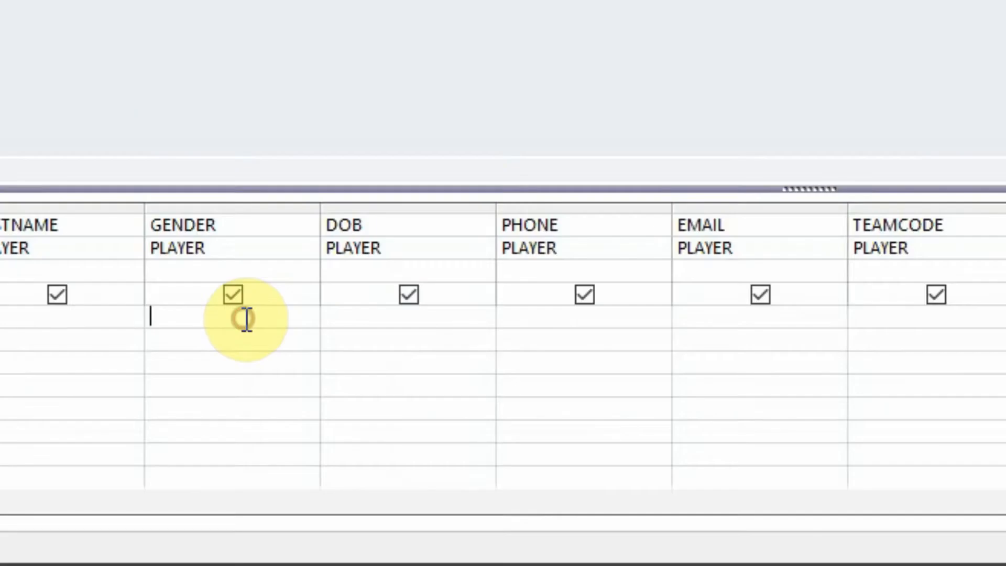
type("F")
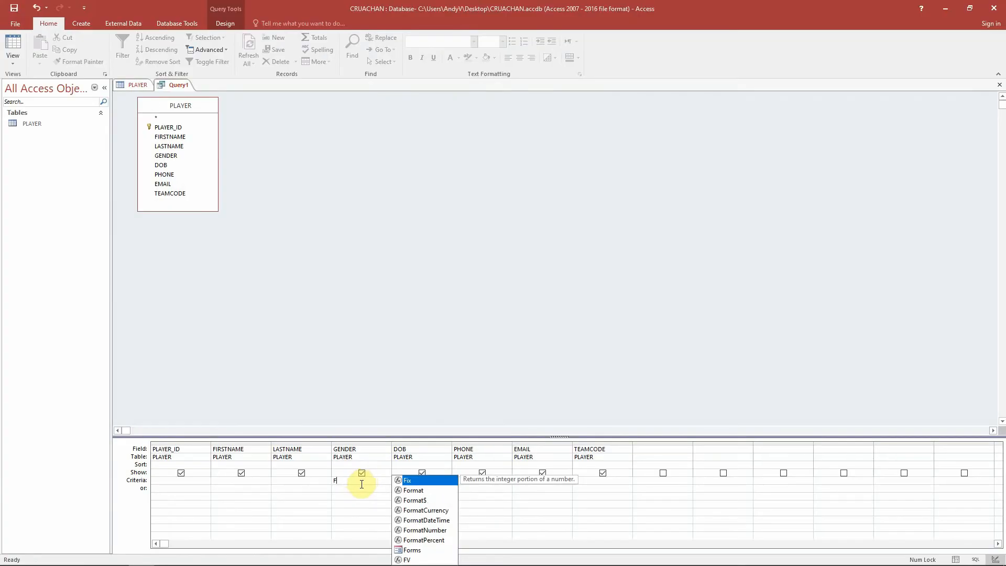
left_click(354, 488)
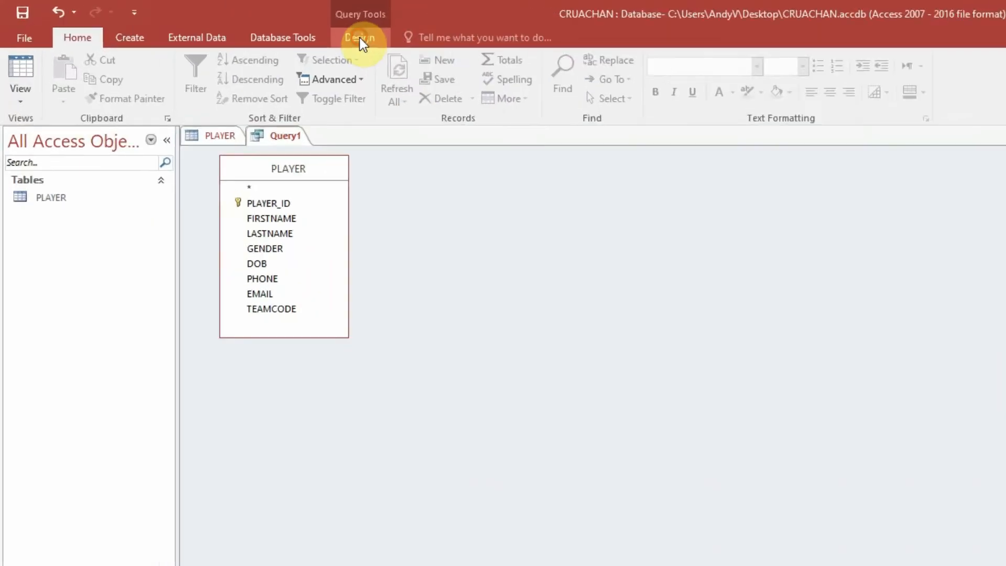
left_click(360, 36)
left_click(65, 93)
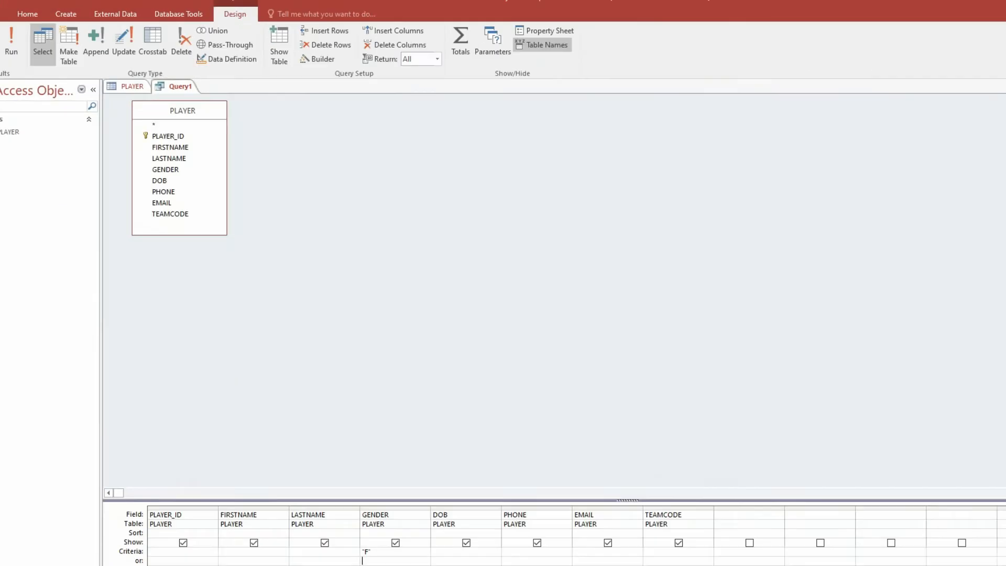
- Change the GENDER criterion to Female and run the query
double_click(396, 551)
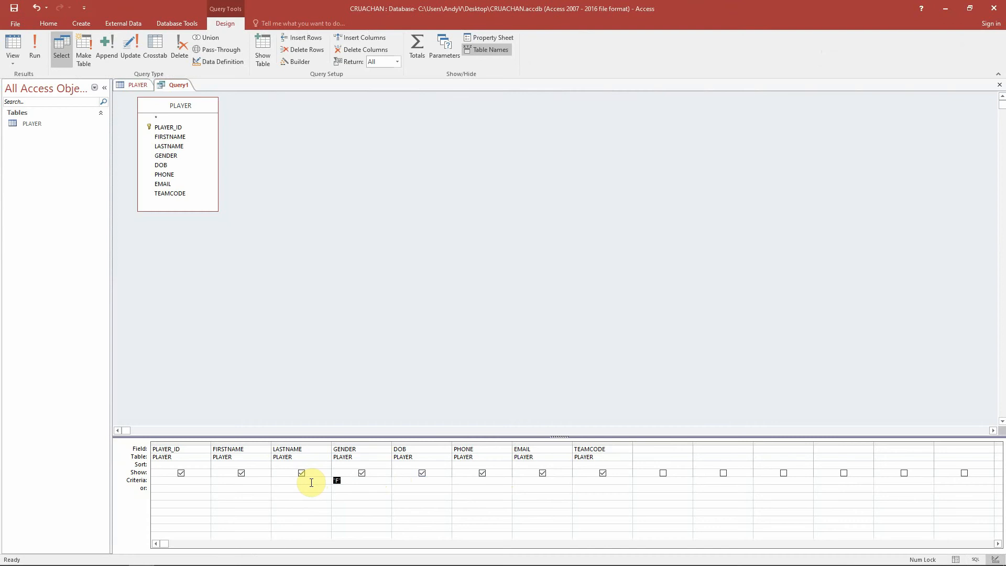
type("Female")
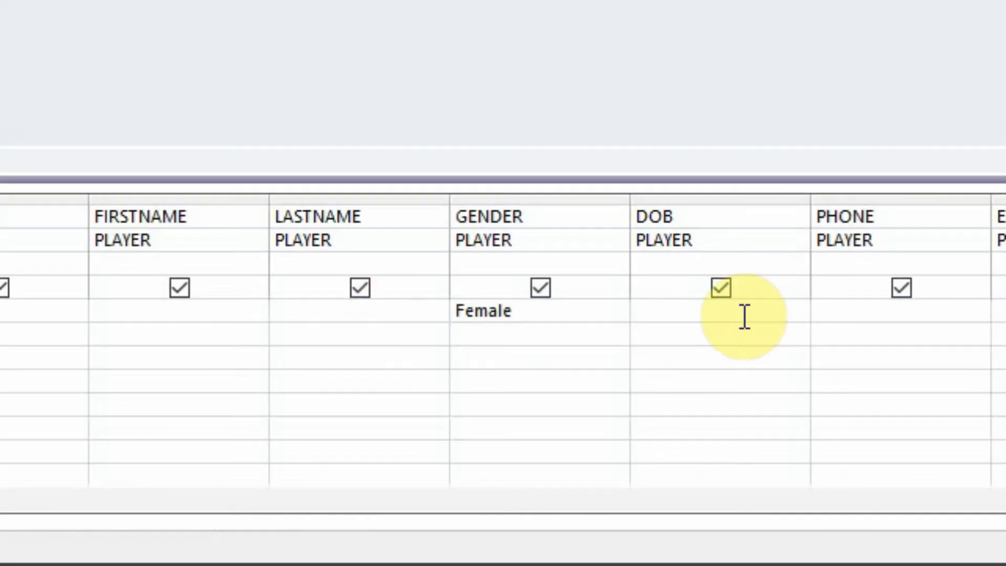
left_click(426, 487)
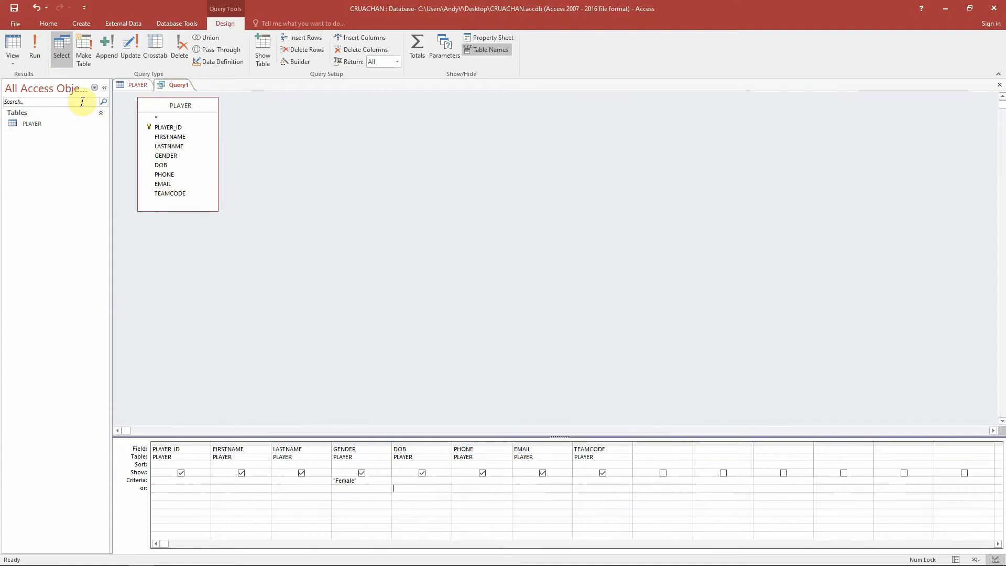
left_click(41, 50)
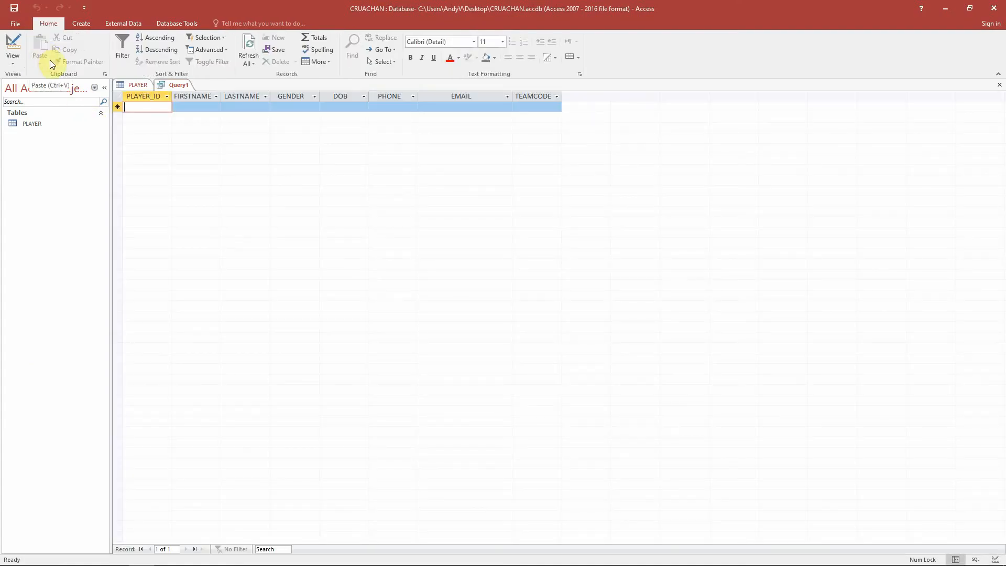
- Compare the GENDER values in the PLAYER table with the query's GENDER criterion
left_click(141, 85)
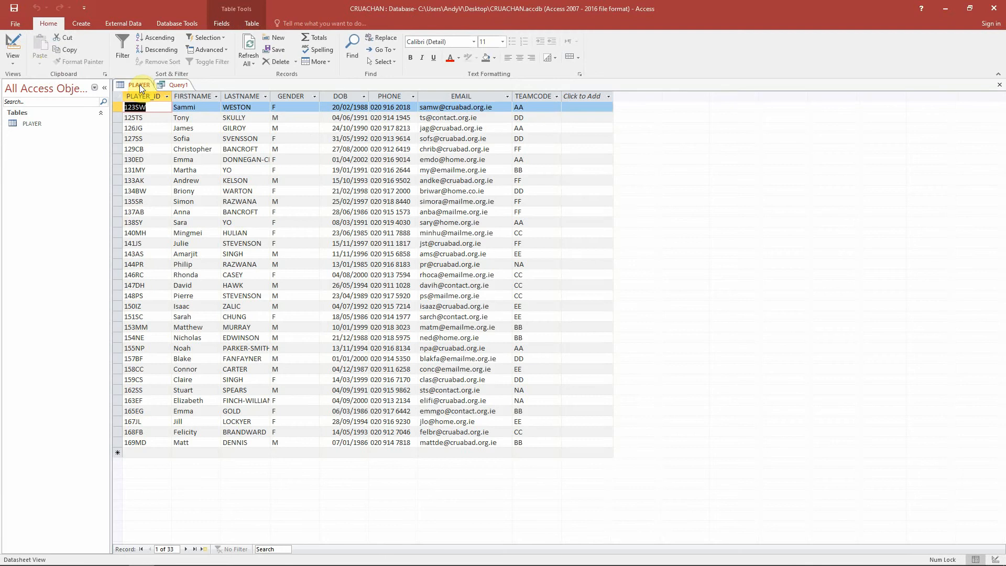
left_click(268, 107)
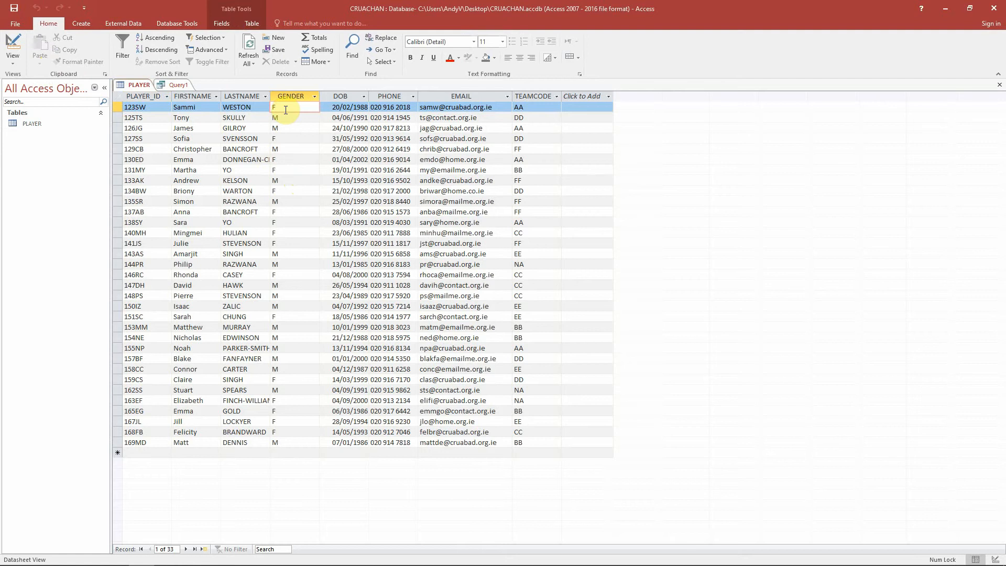
left_click(182, 84)
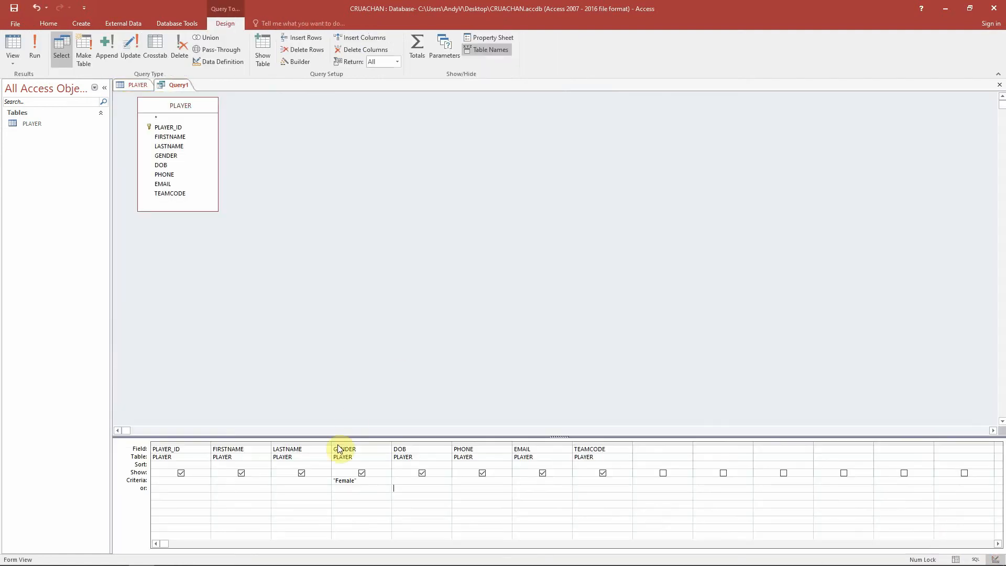
left_click(136, 85)
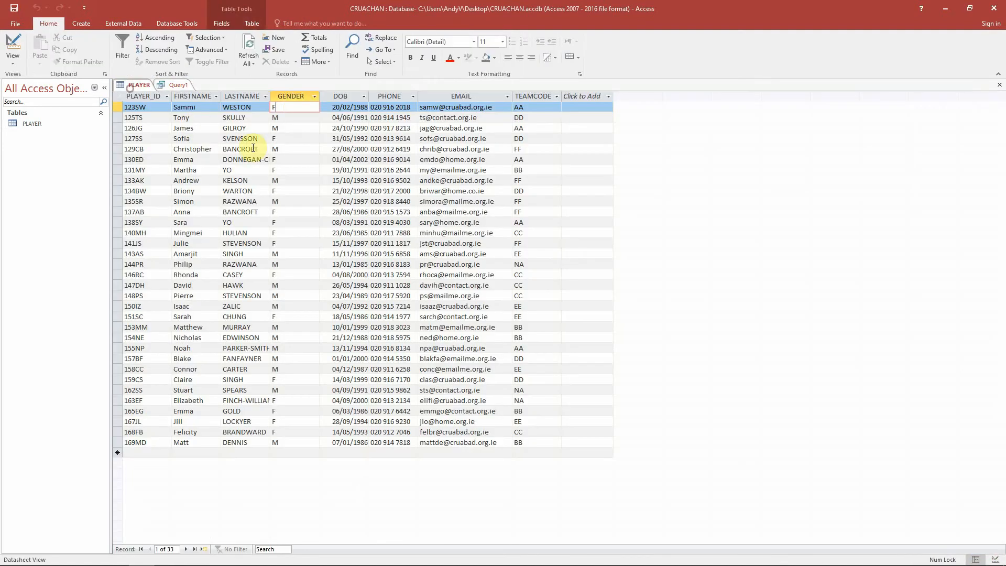
left_click(179, 84)
- Replace the GENDER criterion with f and run the query
left_click_drag(359, 479, 331, 479)
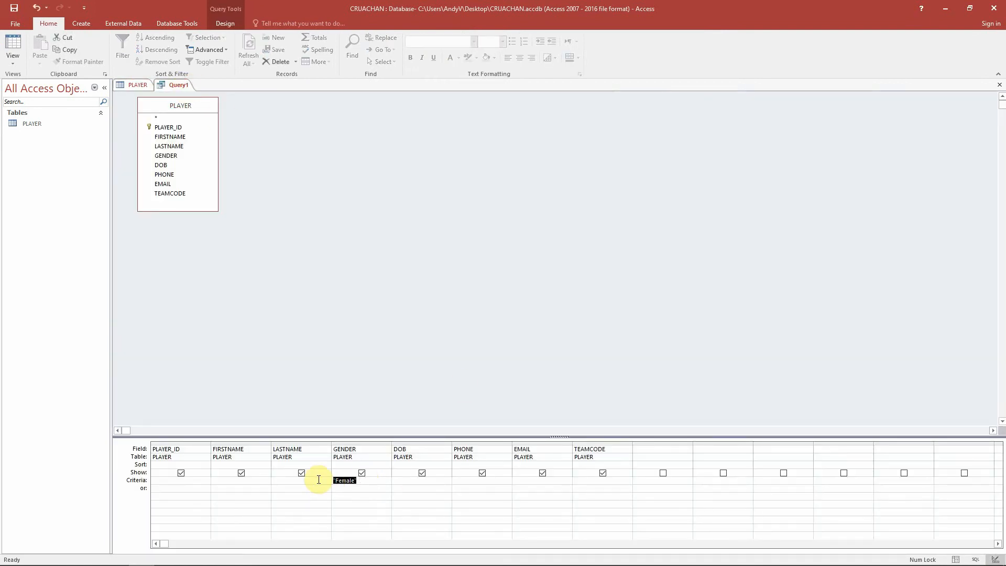
type("f")
left_click(318, 483)
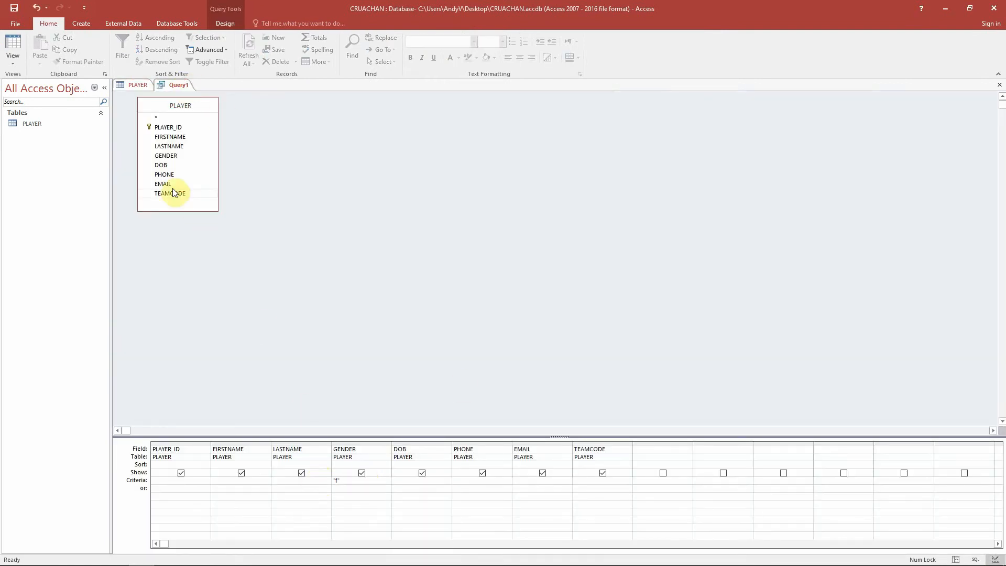
left_click(225, 24)
left_click(36, 50)
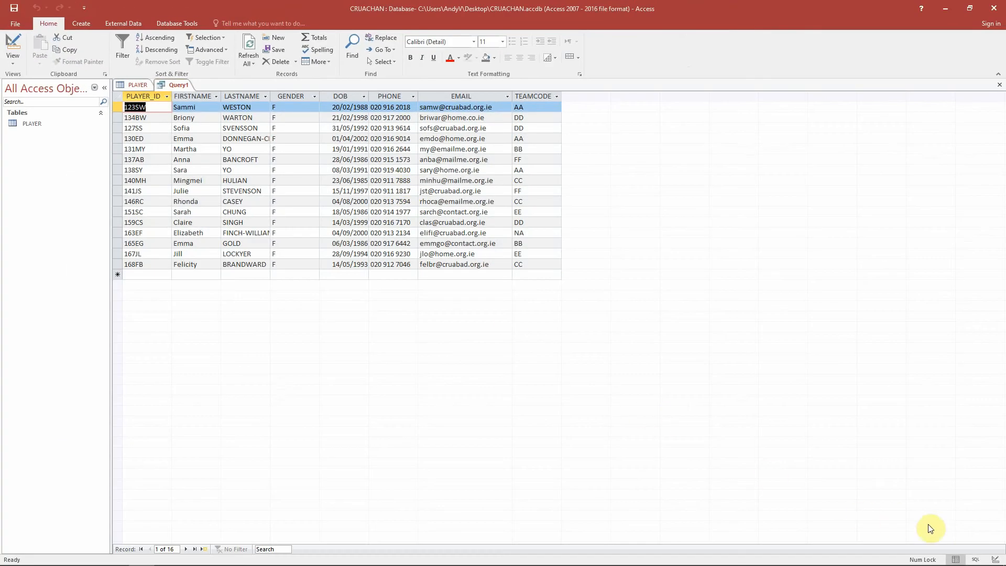
- Return to Design view, sort the LASTNAME field ascending, and run the query
left_click(994, 559)
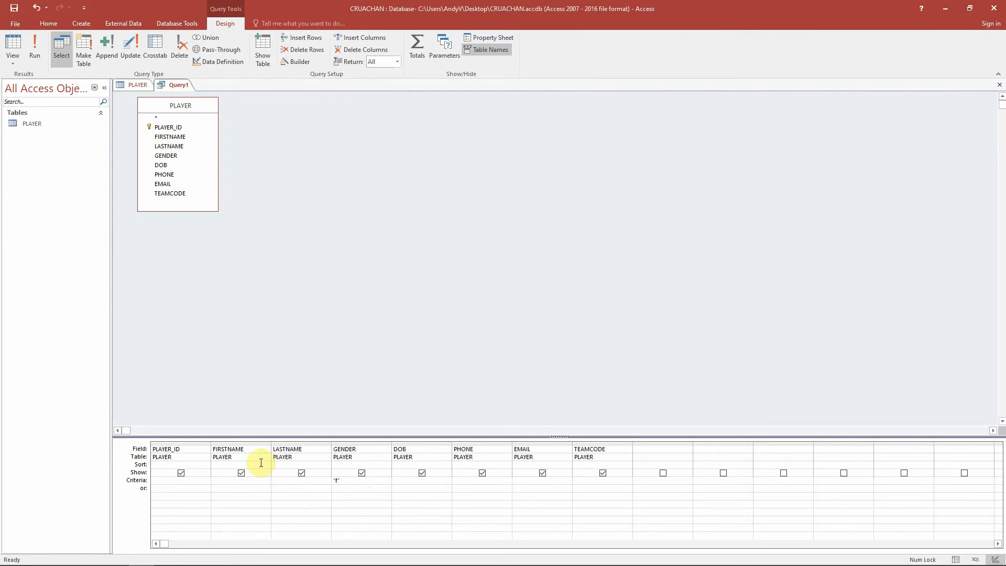
left_click(283, 464)
left_click(328, 465)
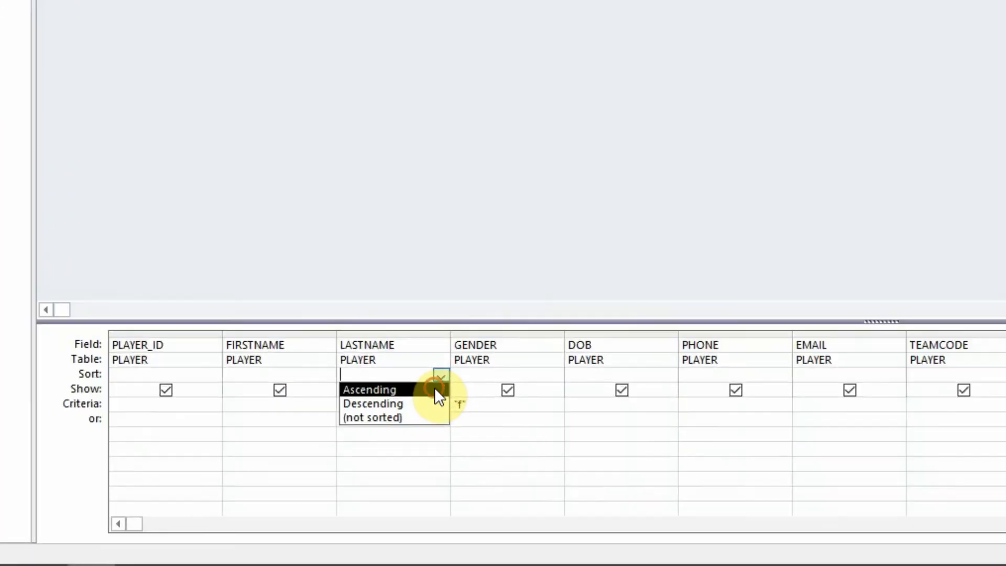
left_click(323, 472)
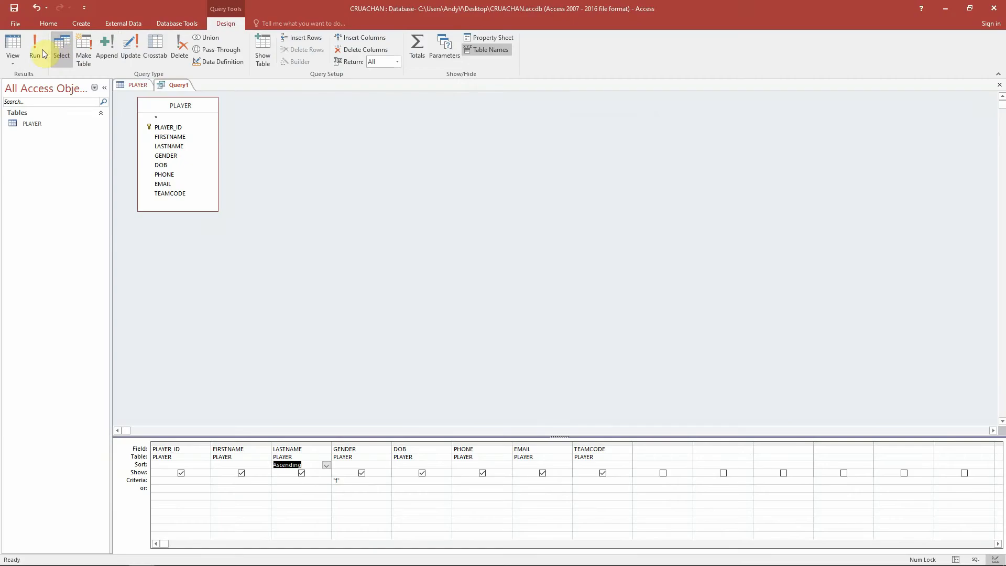
left_click(42, 49)
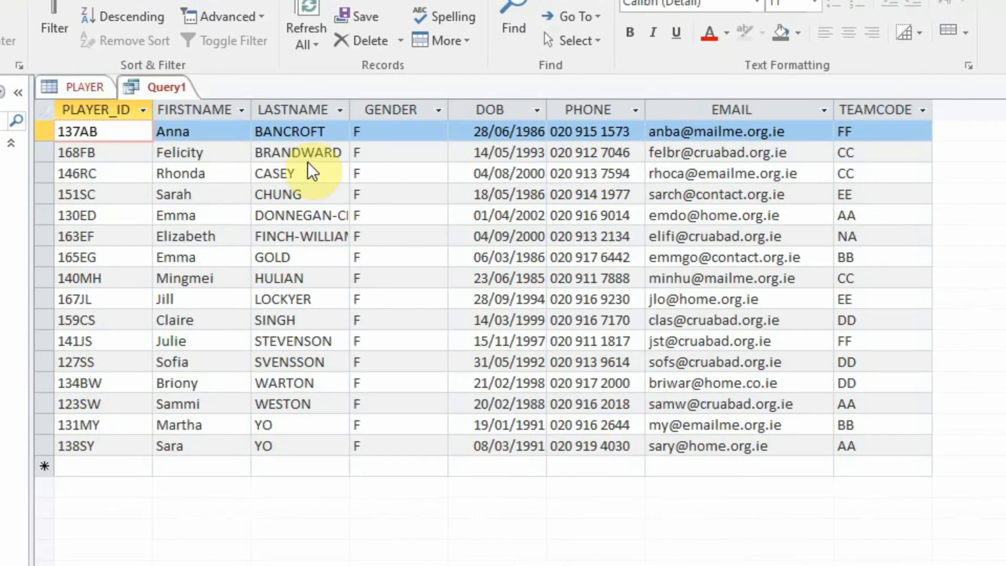
- Save the query under the name Female Players
right_click(174, 89)
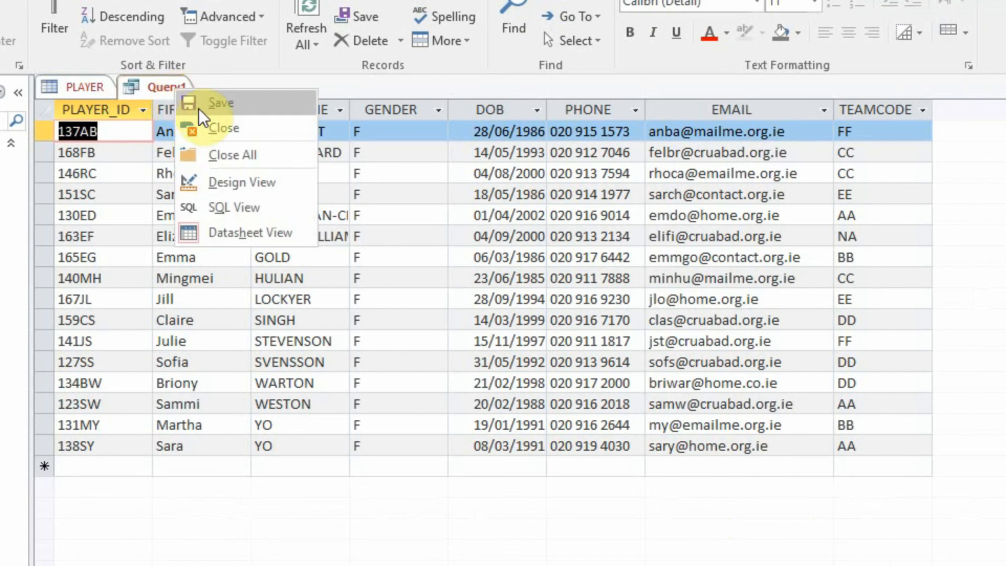
left_click(211, 106)
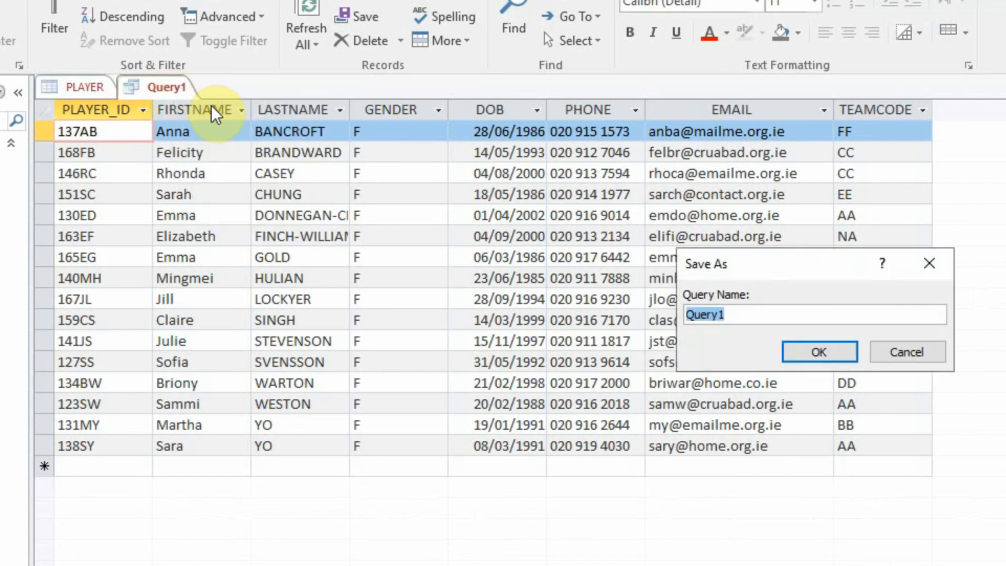
type("Female")
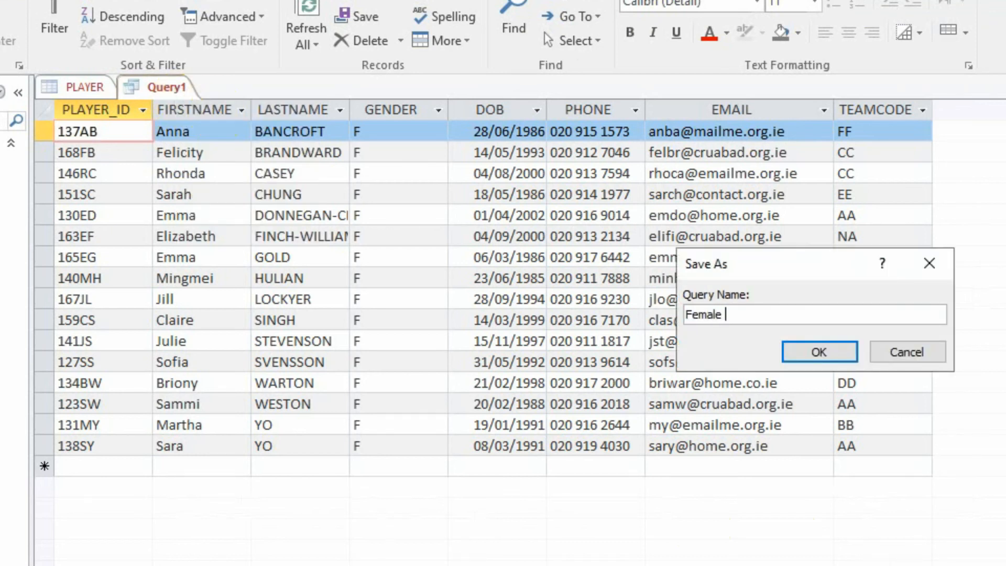
type(" Players")
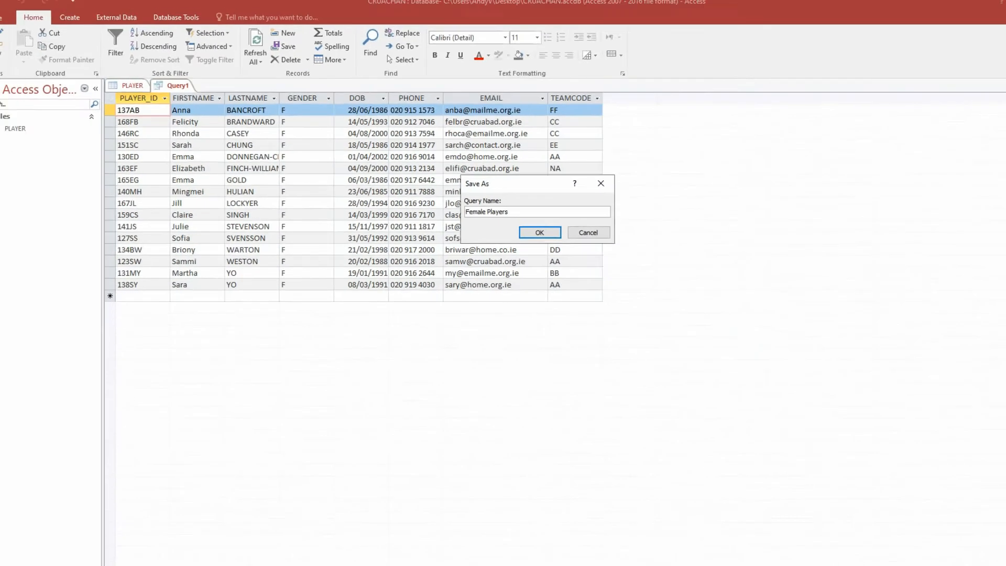
left_click(501, 217)
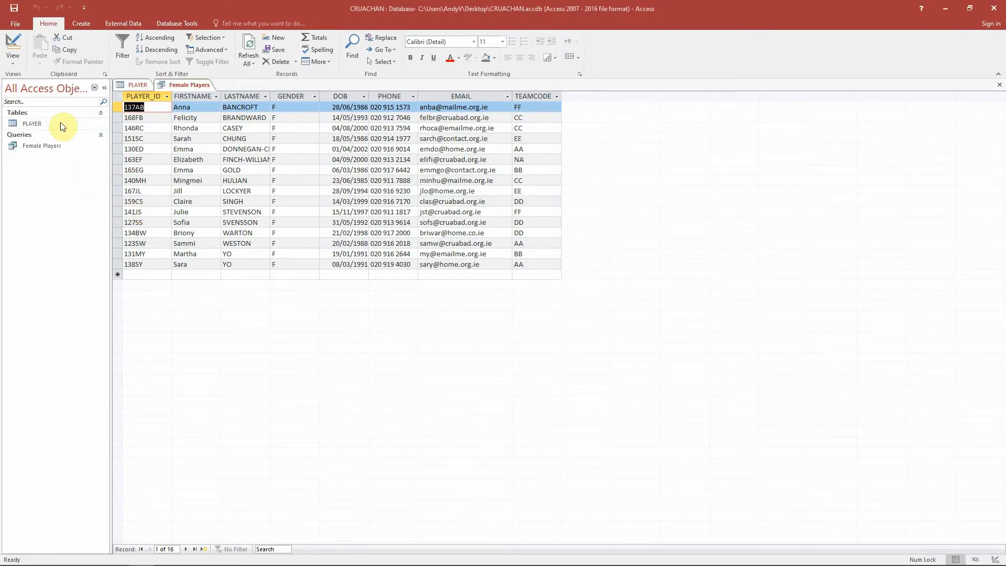
- Filter the navigation pane to show only tables, then return it to all Access objects
left_click(46, 88)
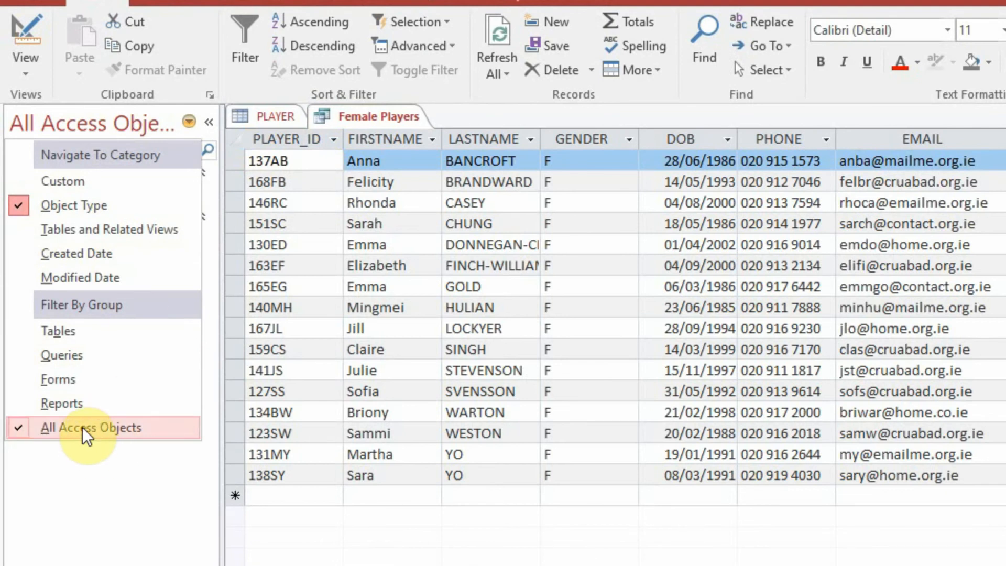
left_click(89, 334)
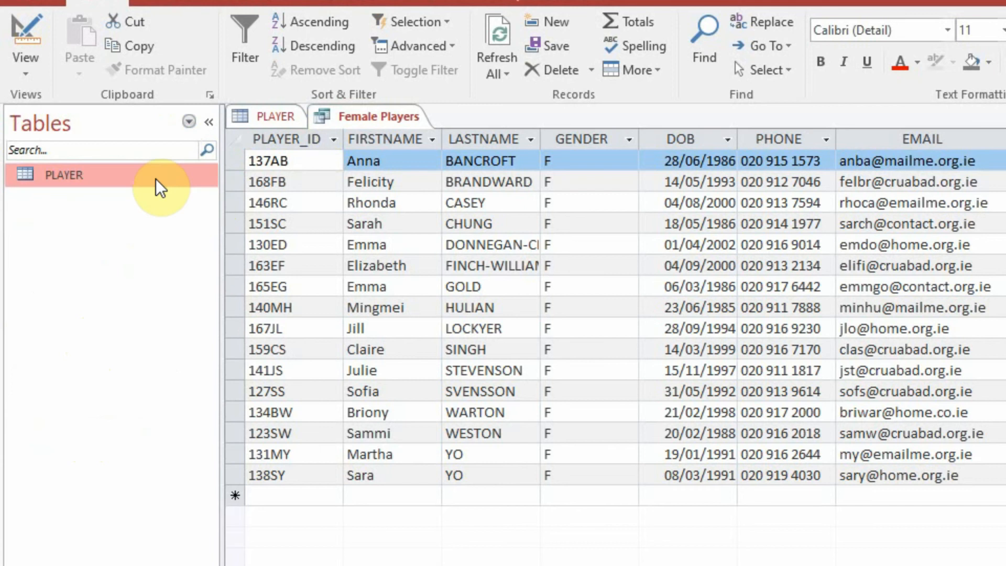
left_click(67, 115)
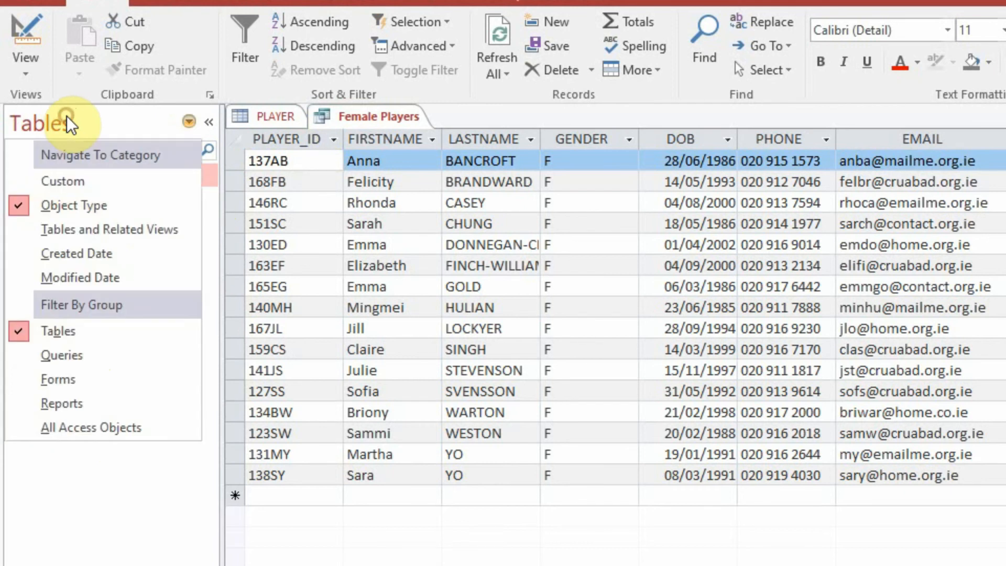
left_click(80, 429)
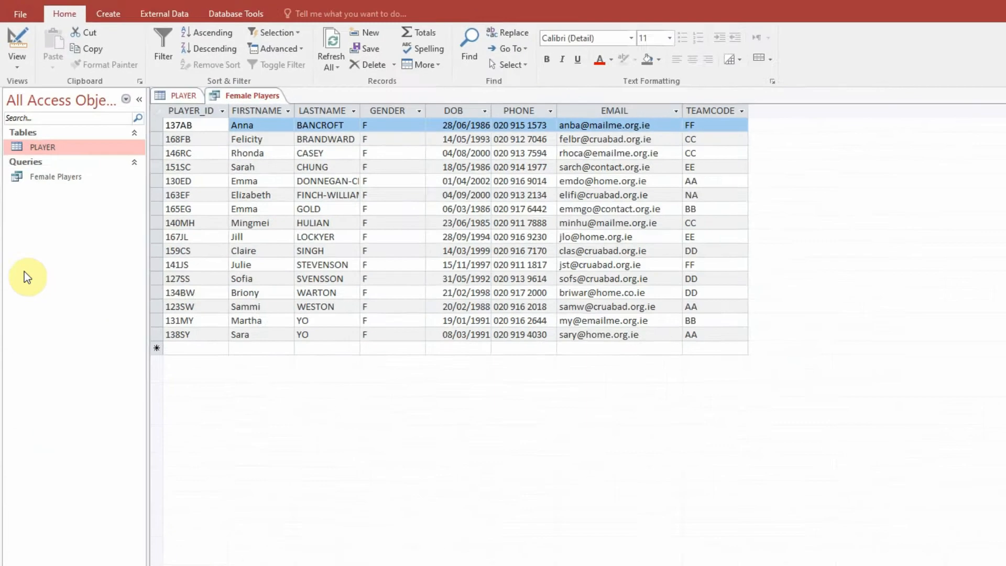
- Close the Female Players query and the PLAYER table
right_click(184, 85)
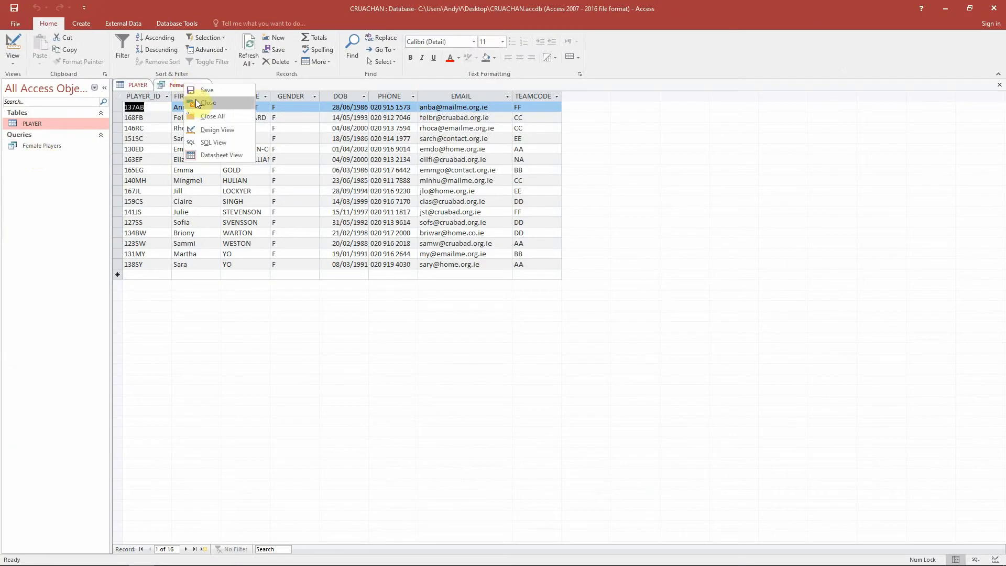
left_click(192, 105)
right_click(133, 86)
left_click(148, 112)
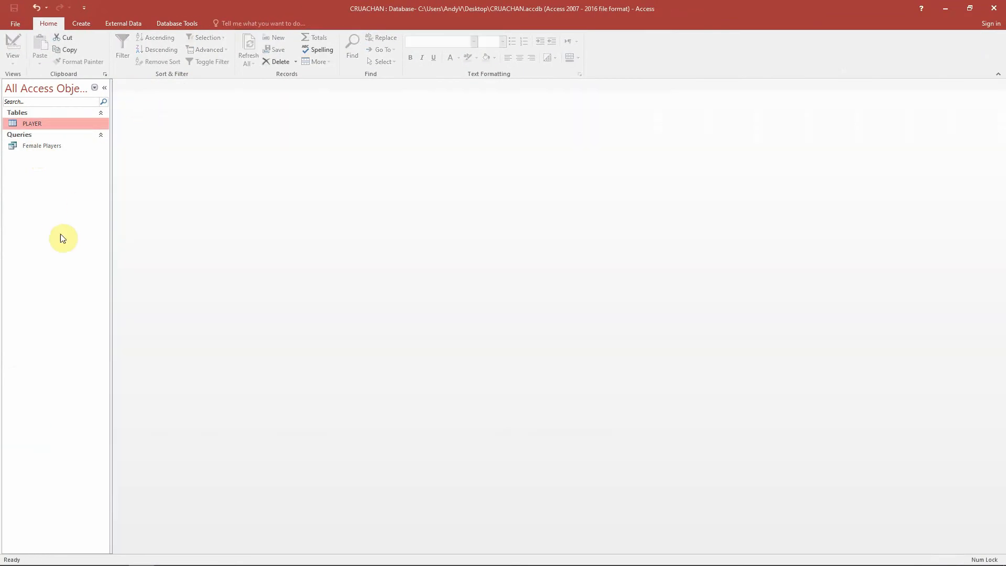
- Reopen the Female Players query and the PLAYER table to compare their records
double_click(56, 146)
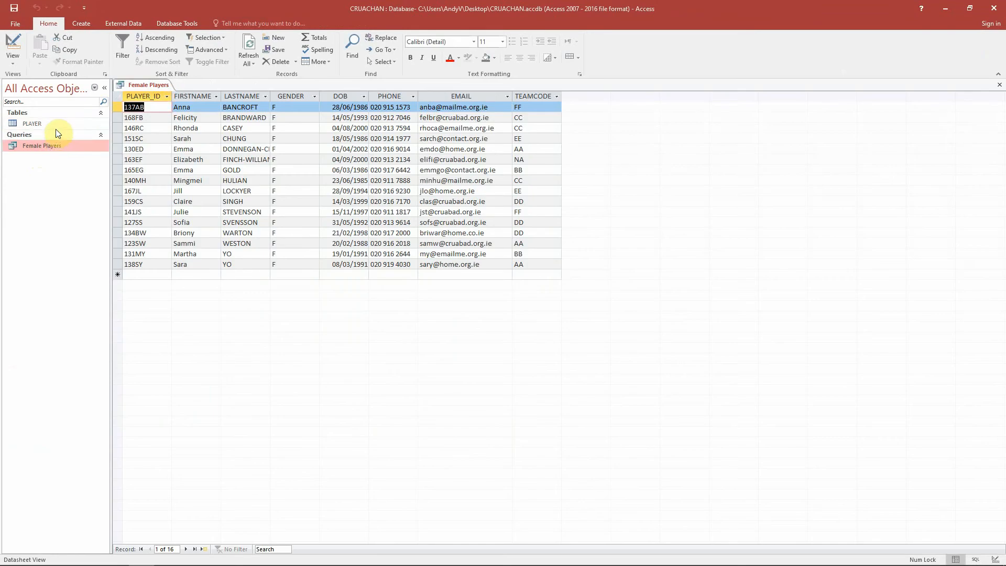
double_click(56, 126)
double_click(57, 144)
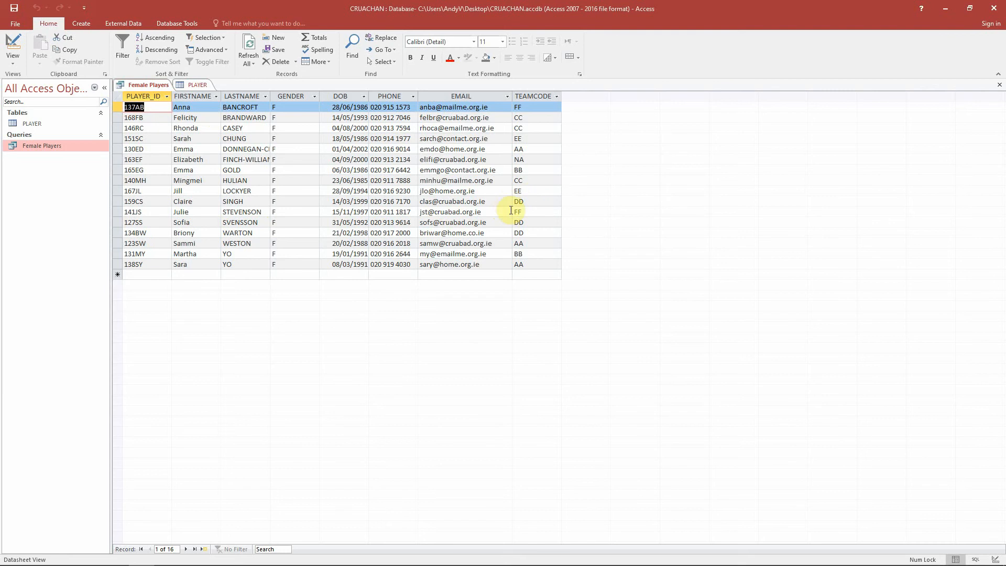
left_click(195, 85)
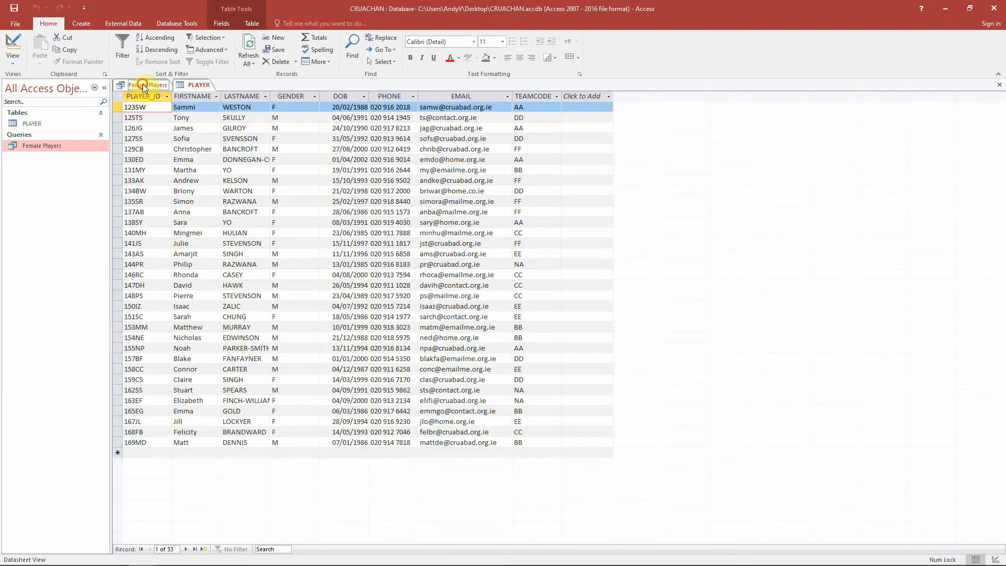
- Close both the Female Players query and PLAYER table tabs
right_click(140, 84)
left_click(160, 103)
right_click(138, 85)
left_click(159, 104)
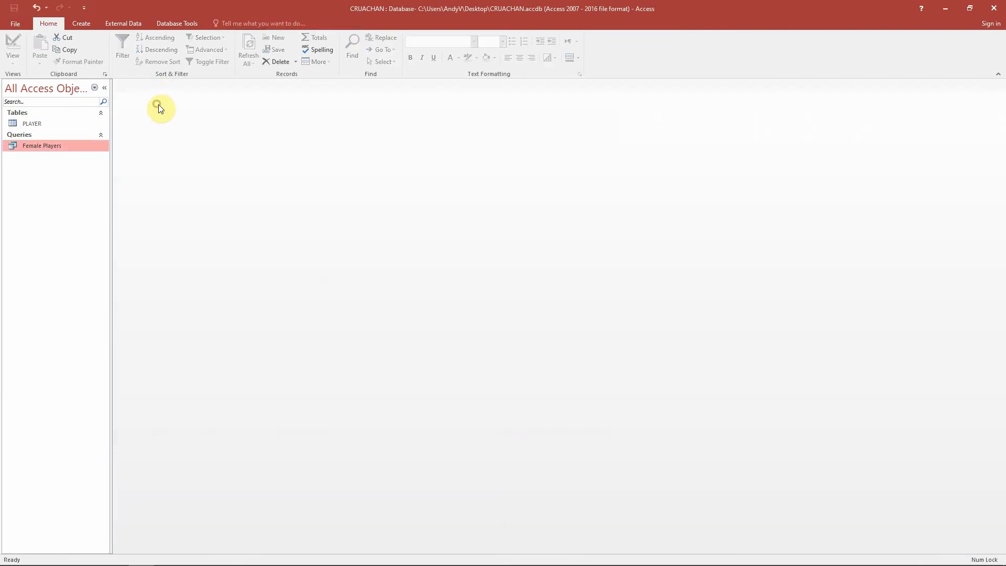
- Start a new query in Design view and add the PLAYER table to it
left_click(83, 23)
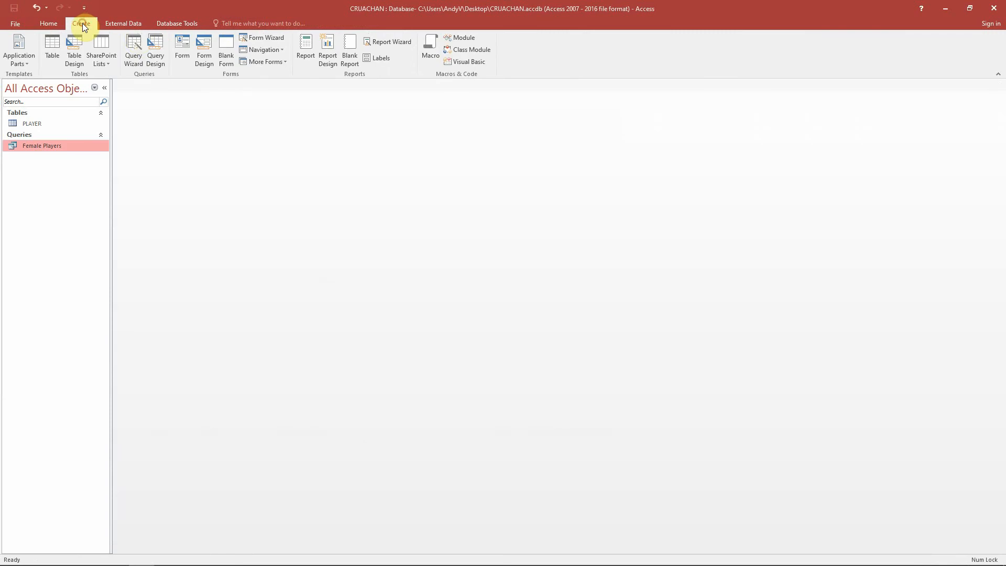
left_click(157, 52)
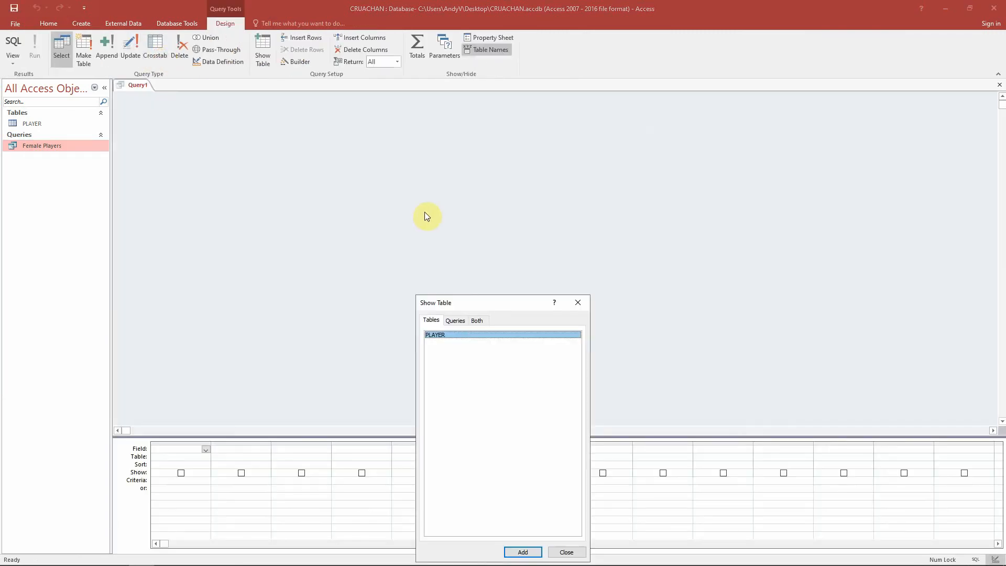
double_click(479, 334)
left_click(578, 302)
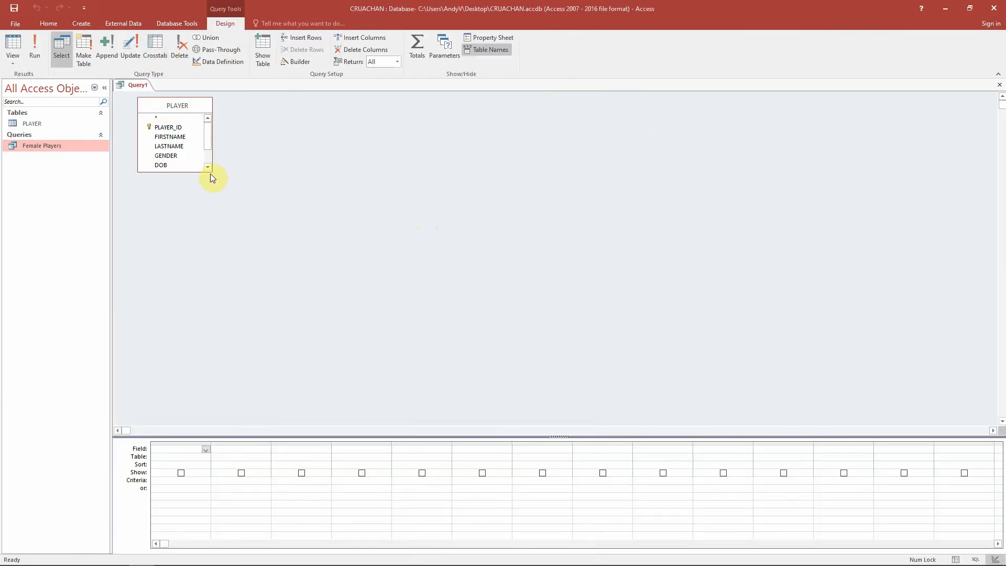
- Enlarge the PLAYER field list and add all eight of its fields to the query grid
left_click_drag(212, 173, 217, 237)
double_click(178, 127)
double_click(179, 137)
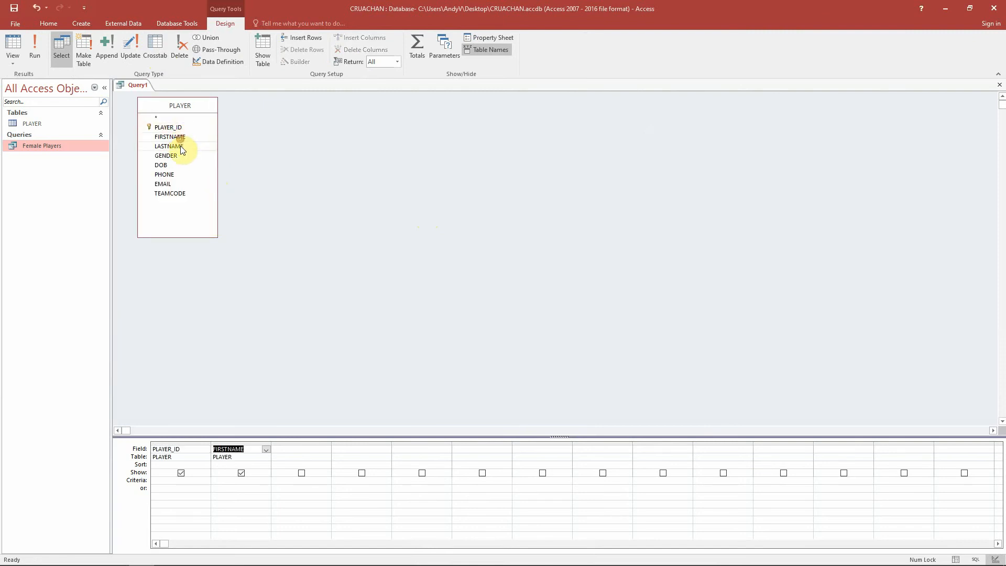
double_click(180, 146)
double_click(178, 156)
double_click(176, 165)
double_click(175, 174)
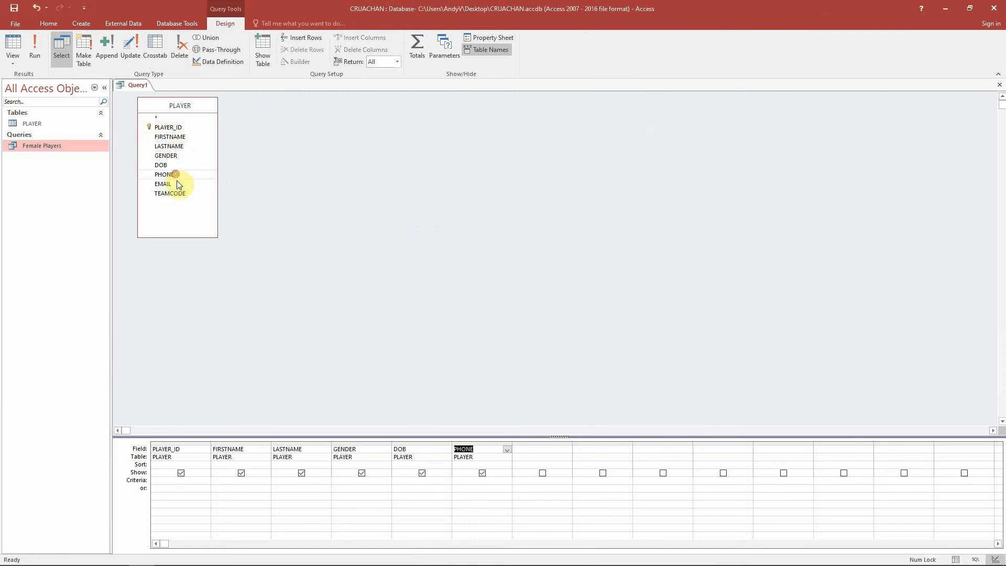
double_click(177, 184)
double_click(177, 193)
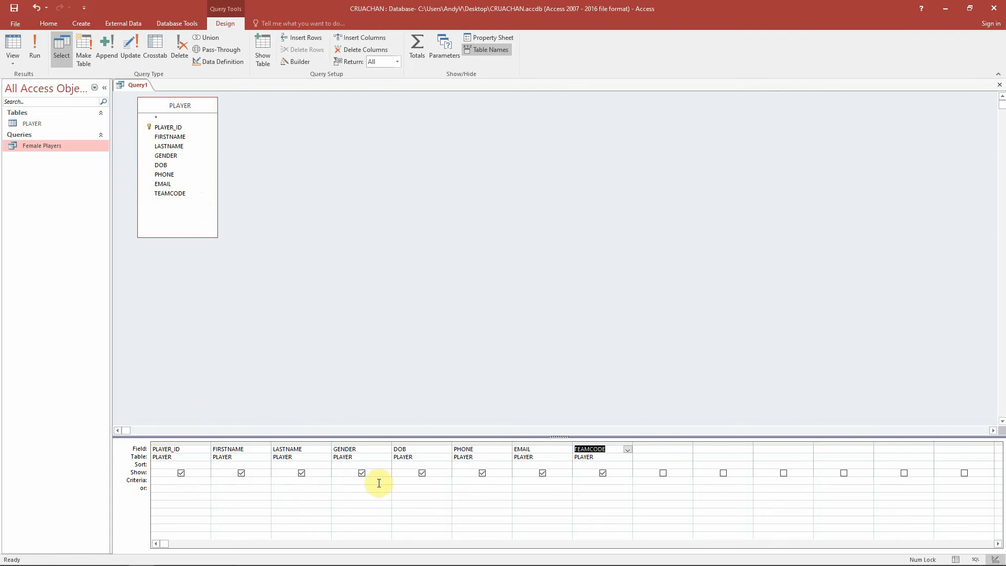
- Set the TEAMCODE criterion to "DD" and run the query
left_click(587, 480)
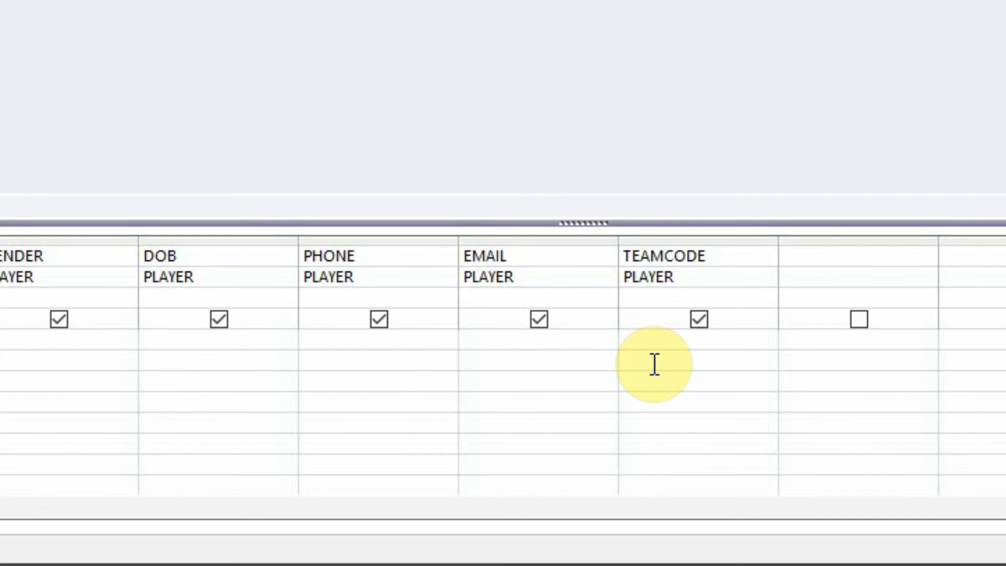
left_click(515, 359)
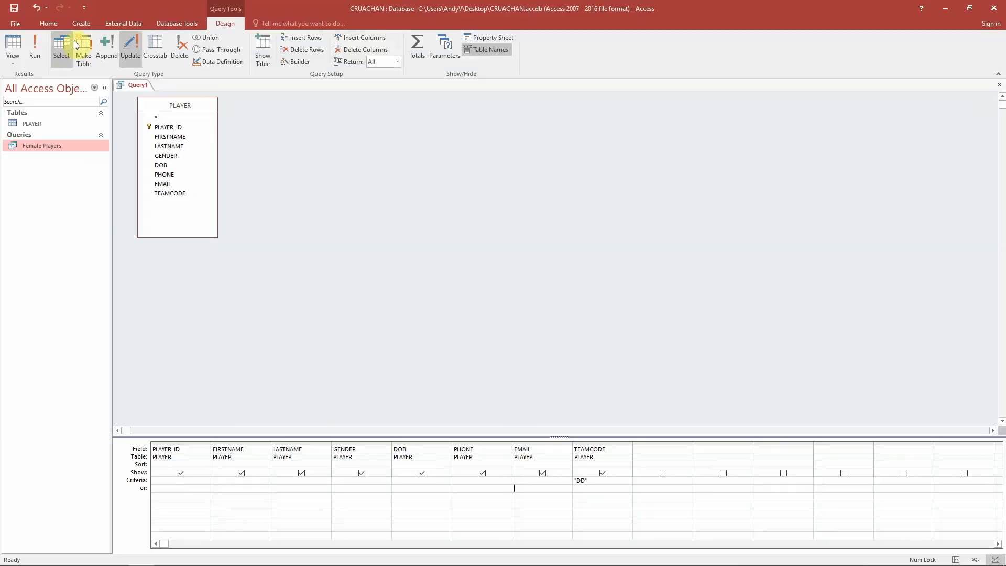
left_click(34, 50)
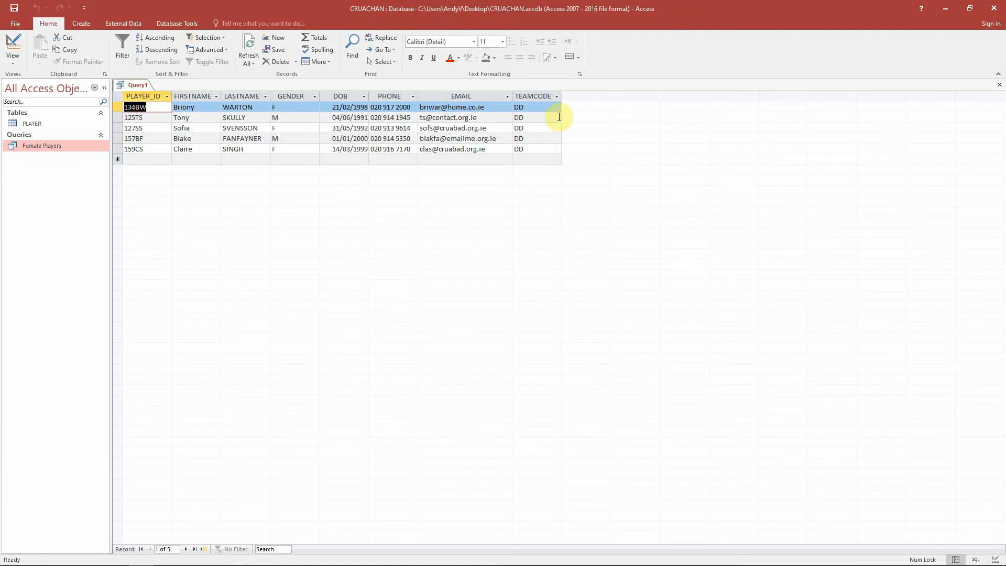
- Save the query under the name DD Members
right_click(137, 83)
left_click(143, 91)
type("DD")
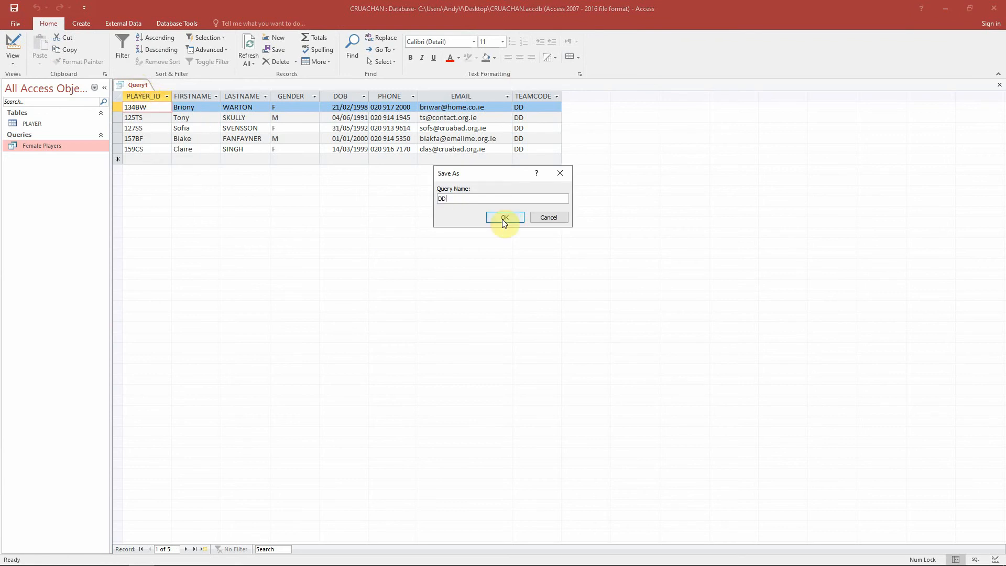
type(" Members")
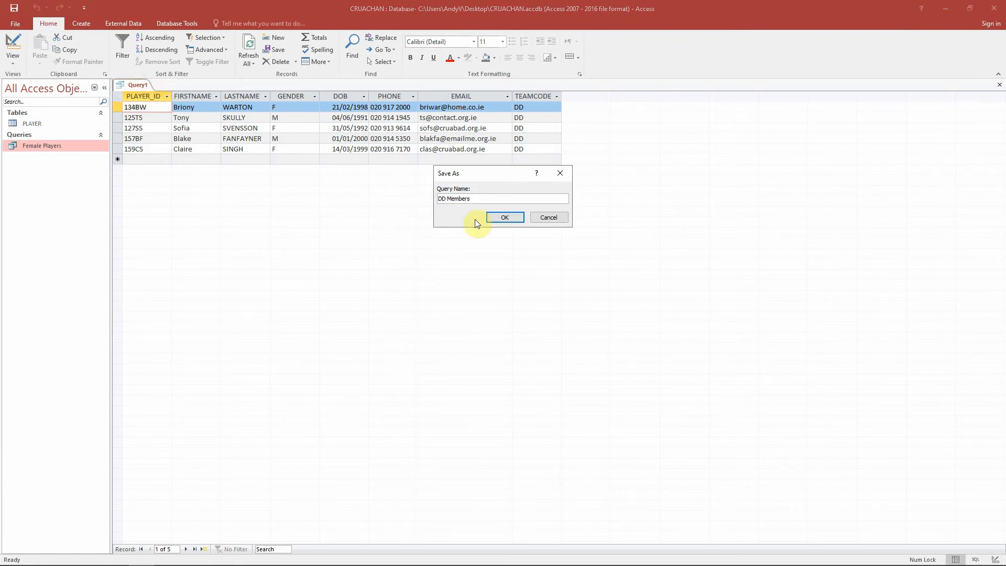
left_click(491, 217)
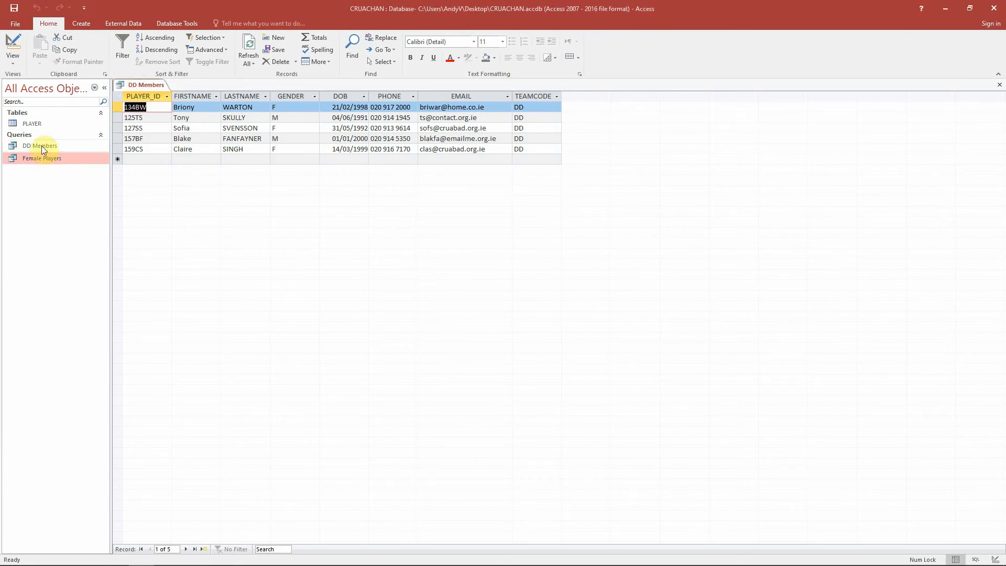
- Open the Female Players query and switch back to the DD Members results
double_click(46, 157)
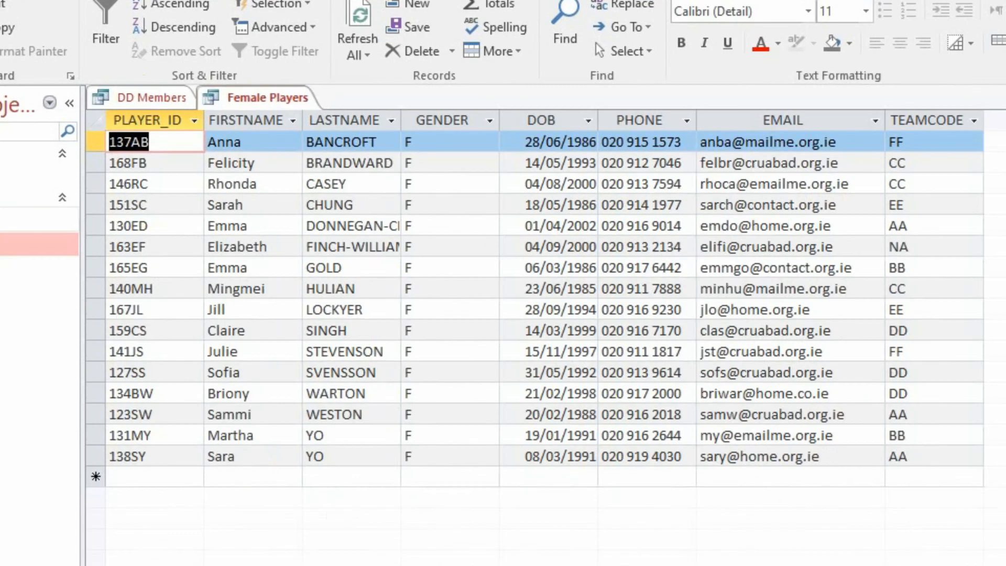
key("ctrl+F6")
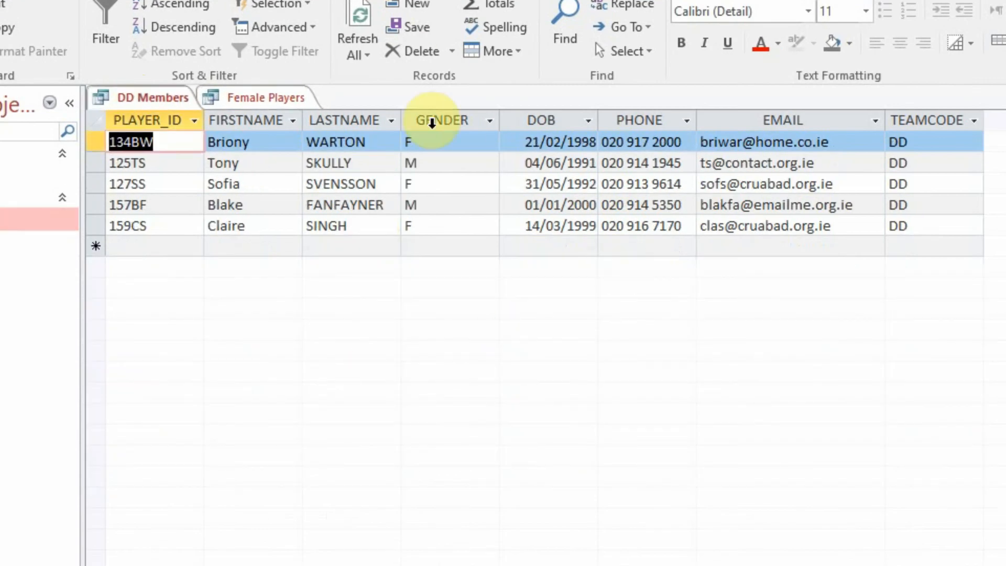
- Close the DD Members and Female Players query tabs
right_click(178, 105)
left_click(183, 130)
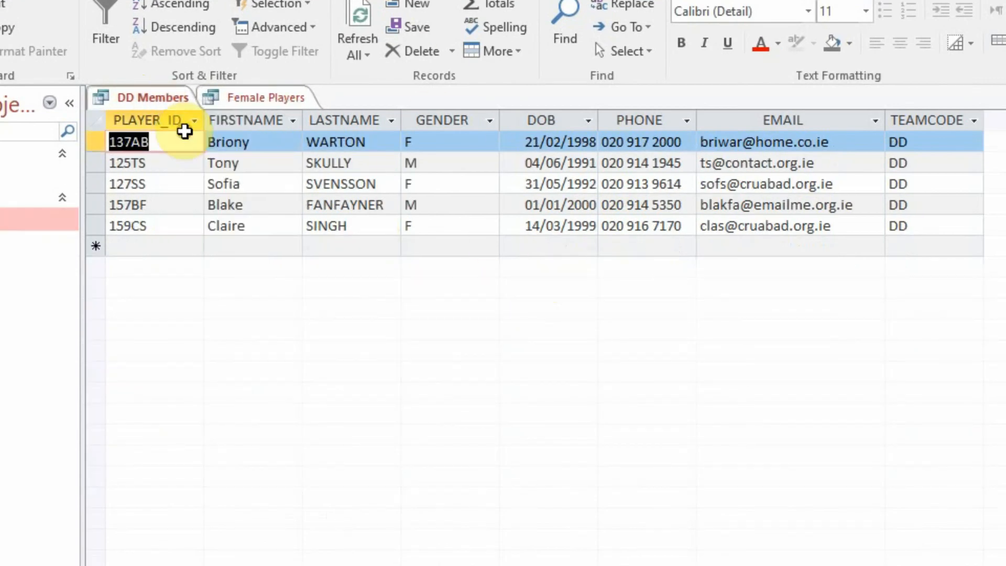
right_click(177, 108)
left_click(203, 132)
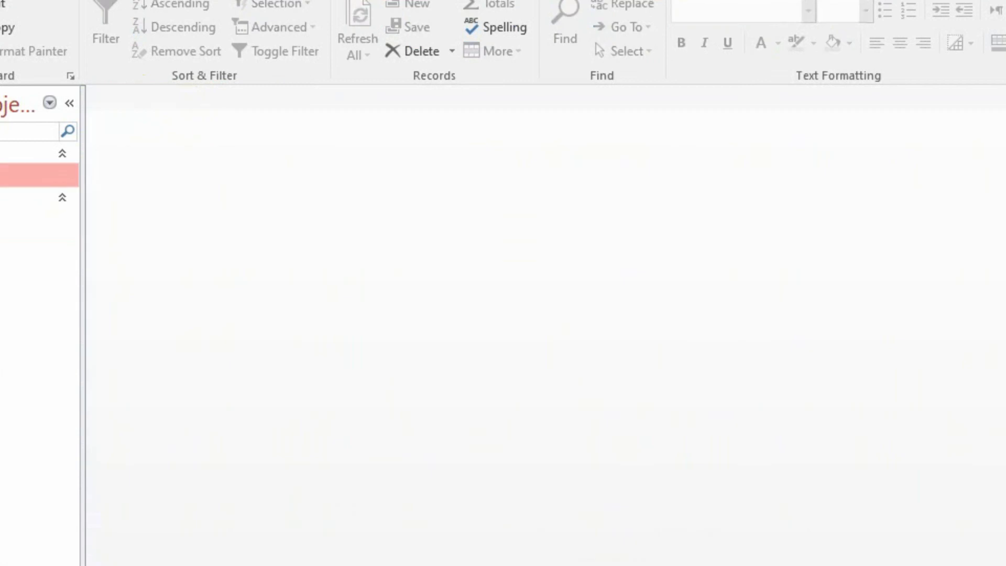
- Open the PLAYER table and examine its TEAMCODE and GENDER values
double_click(39, 174)
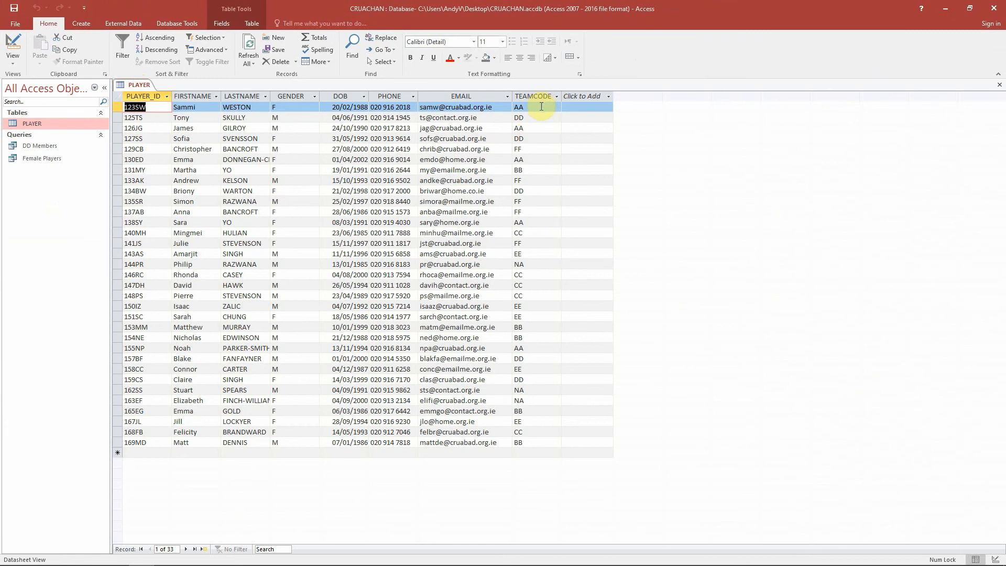
left_click(541, 106)
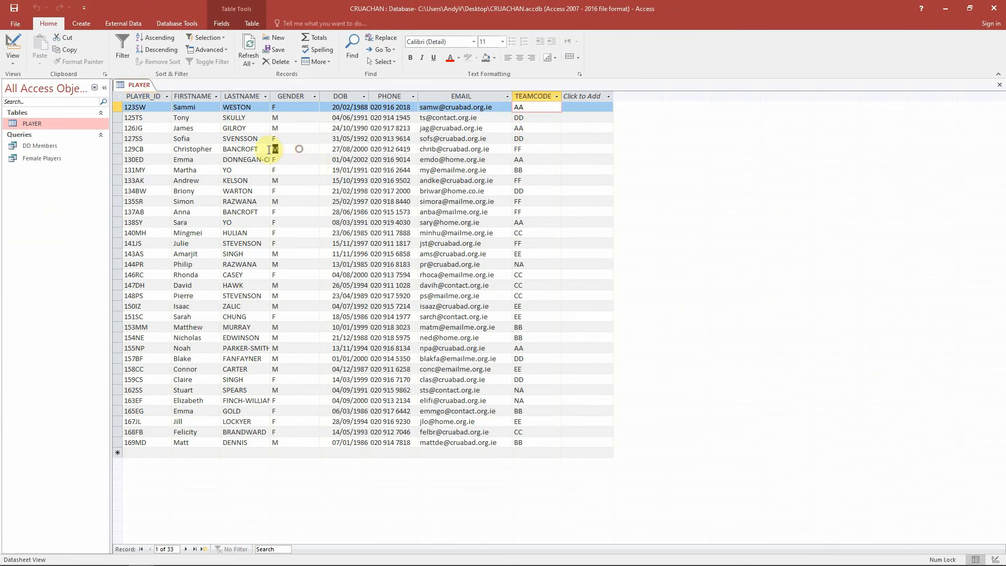
left_click(269, 149)
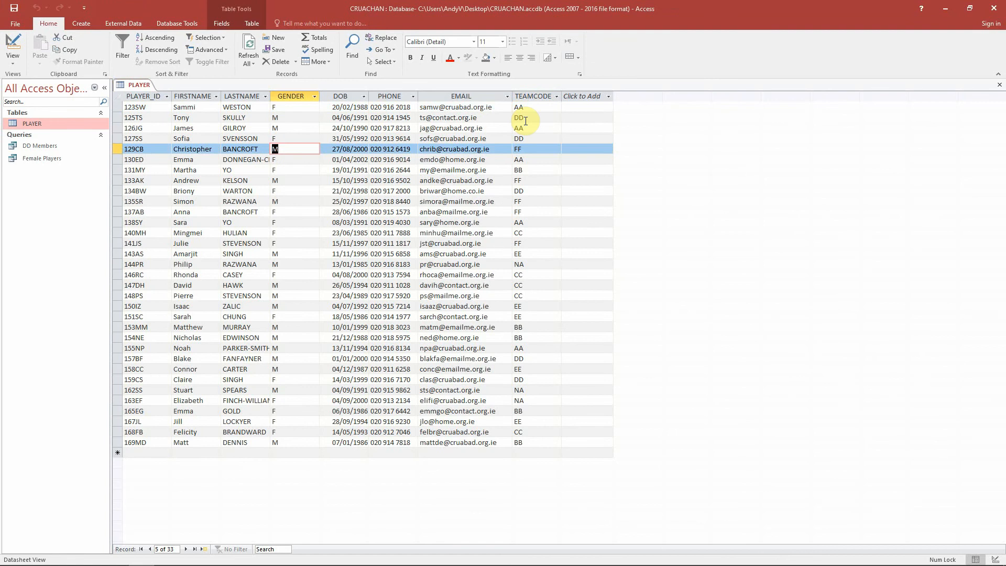
- Start a new query in Design view and add the PLAYER table to it
left_click(82, 23)
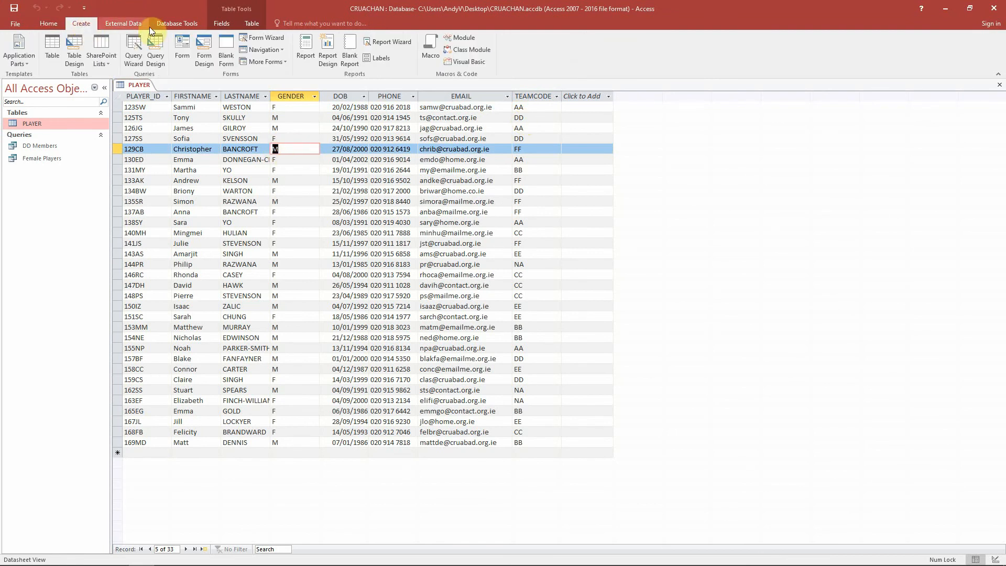
left_click(152, 58)
double_click(488, 335)
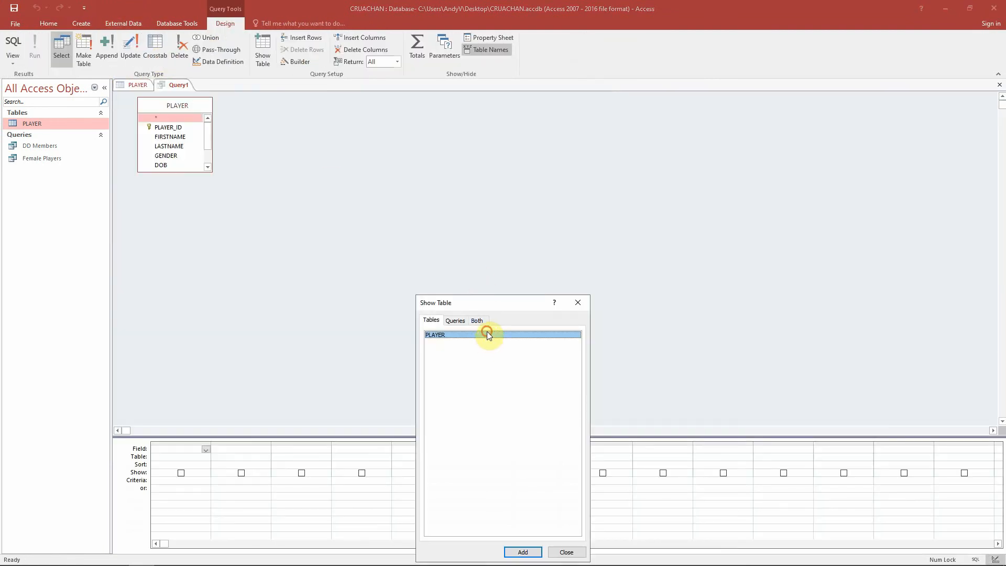
left_click(577, 302)
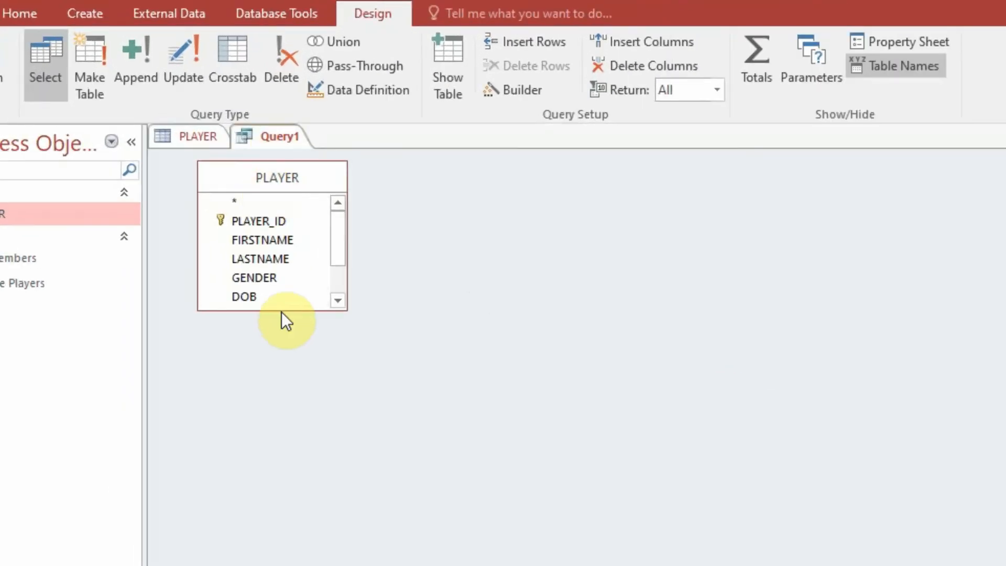
- Enlarge the PLAYER field list and add all eight of its fields to the design grid
left_click_drag(281, 310, 282, 442)
left_click(270, 239)
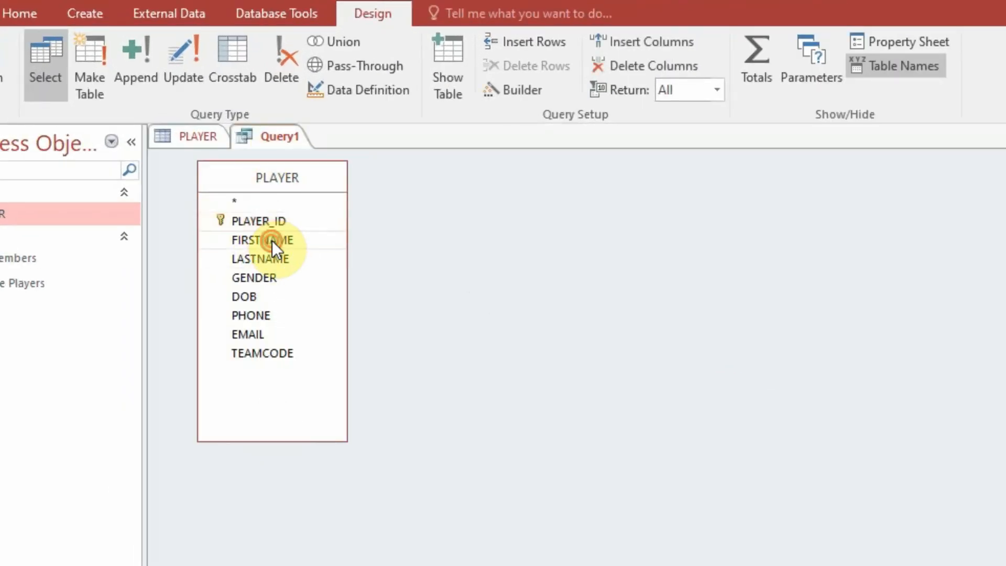
left_click(275, 257)
left_click(274, 278)
left_click(275, 296)
left_click(275, 316)
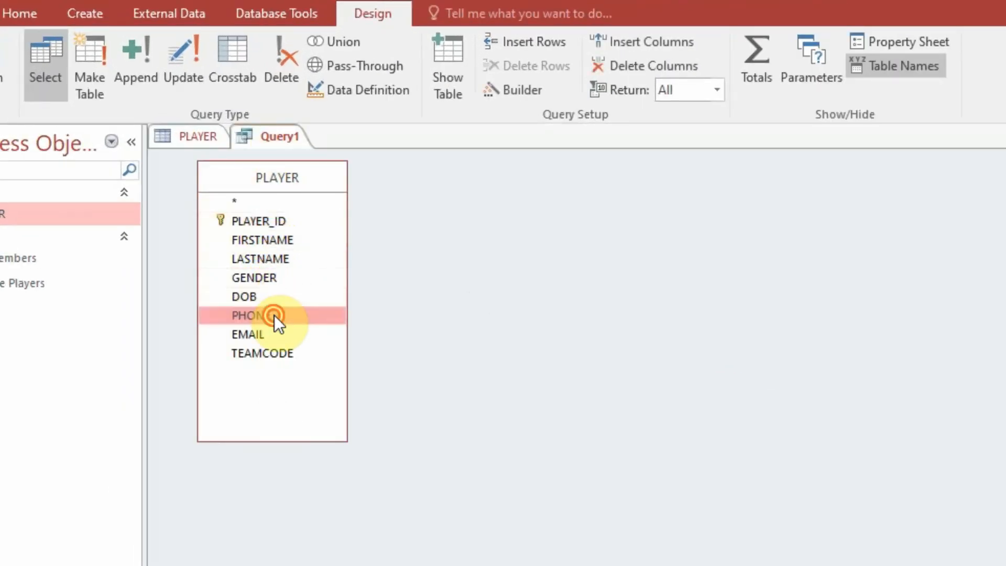
left_click(272, 330)
left_click(268, 353)
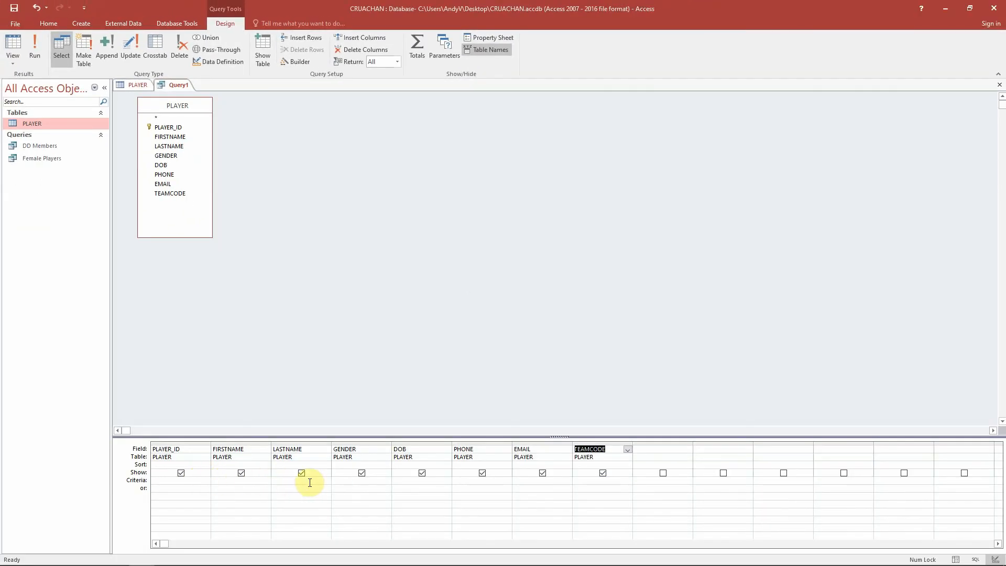
- Set the GENDER criteria to M and the TEAMCODE criteria to AA, then run the query
left_click(346, 480)
type("M")
left_click(348, 489)
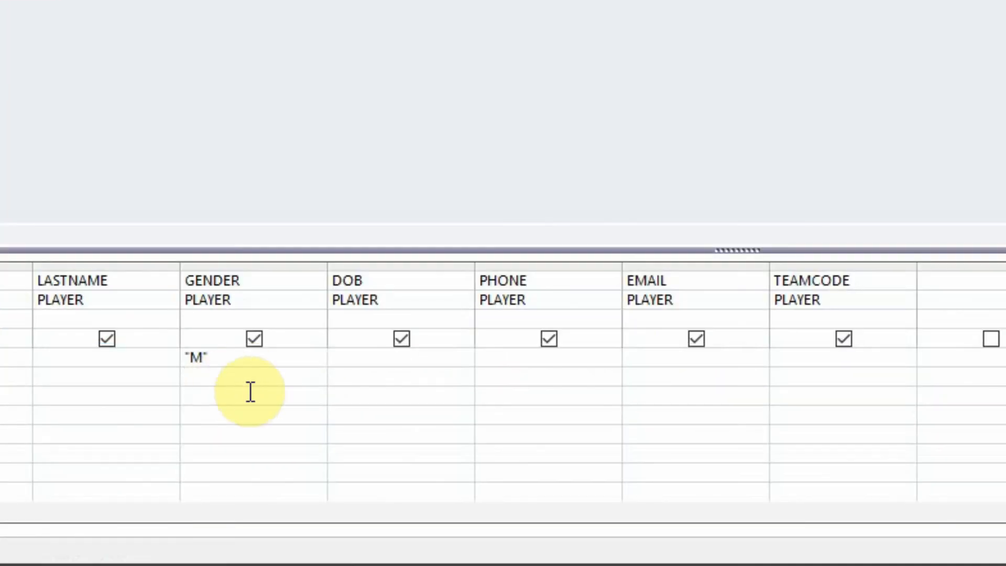
left_click(795, 356)
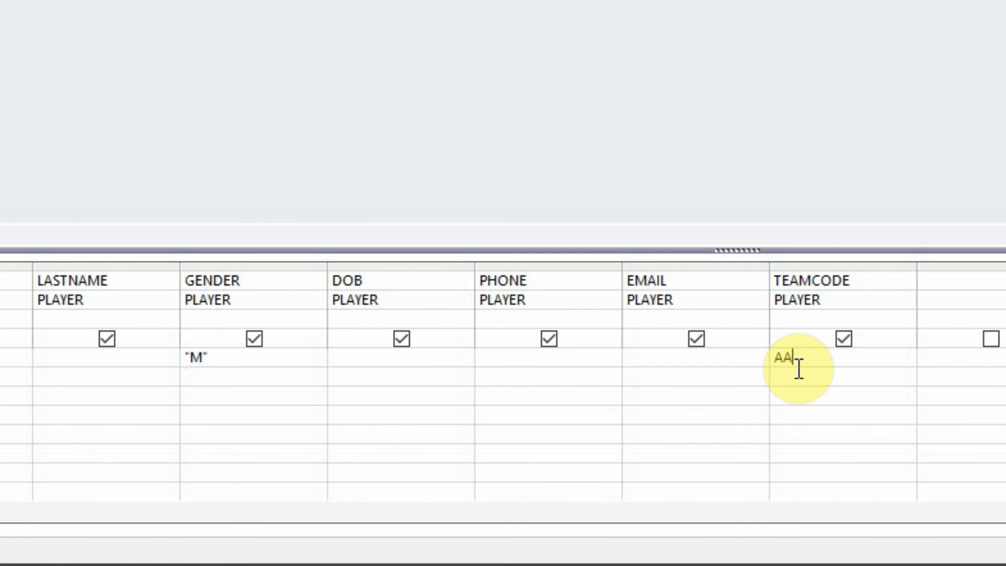
type("AA")
left_click(778, 378)
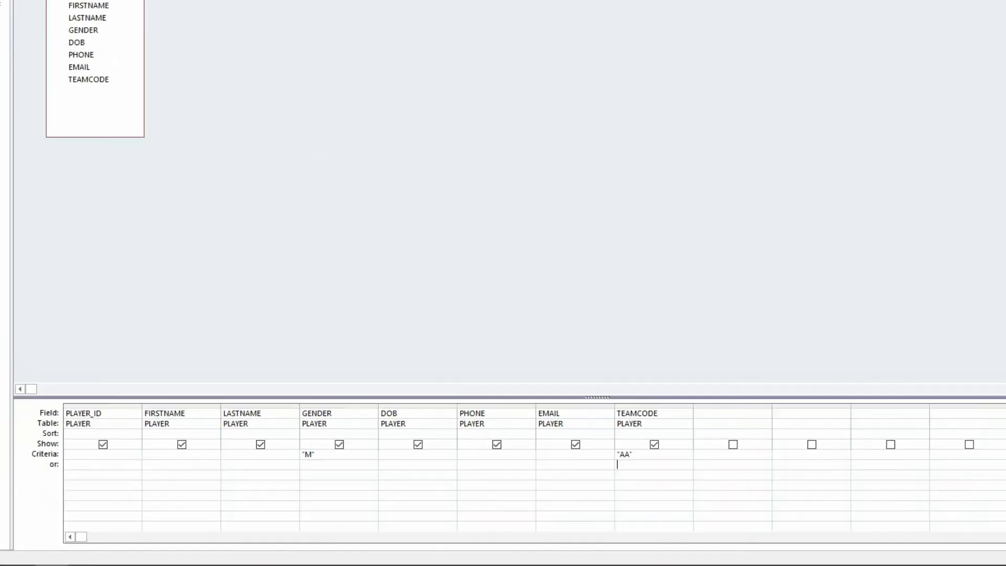
left_click(35, 51)
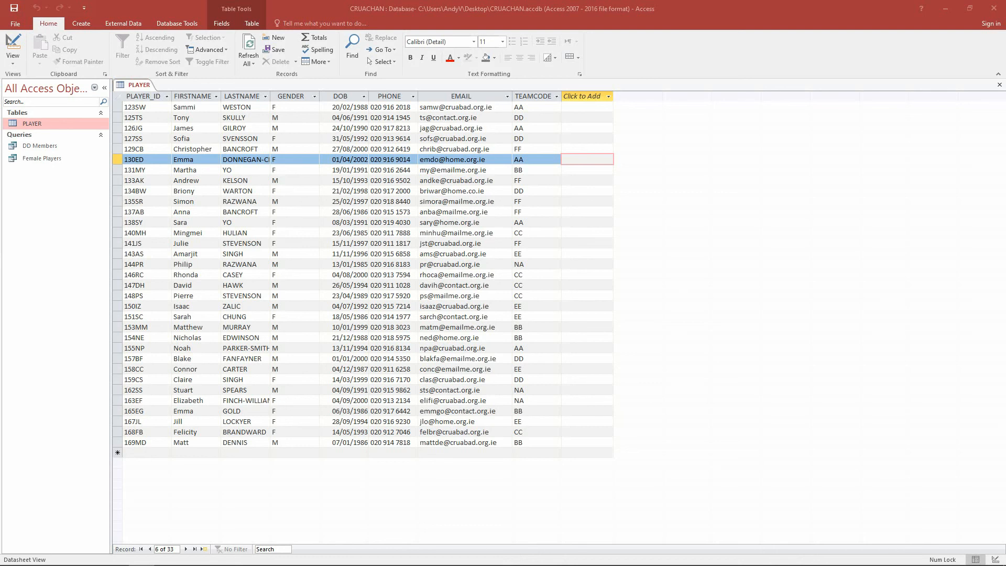
- Examine the BB and CC team codes in the PLAYER table
left_click(534, 170)
left_click(531, 275)
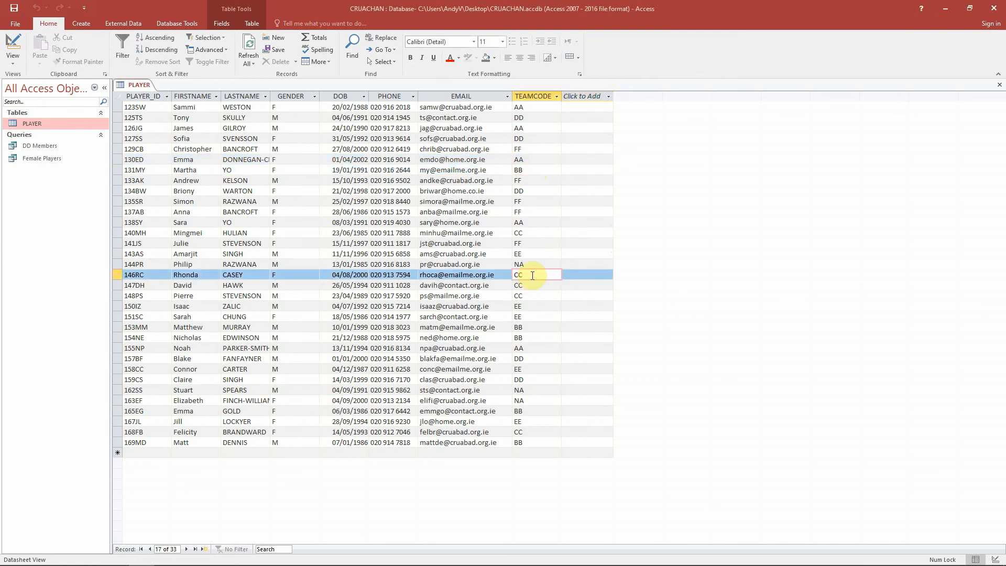
left_click(511, 170)
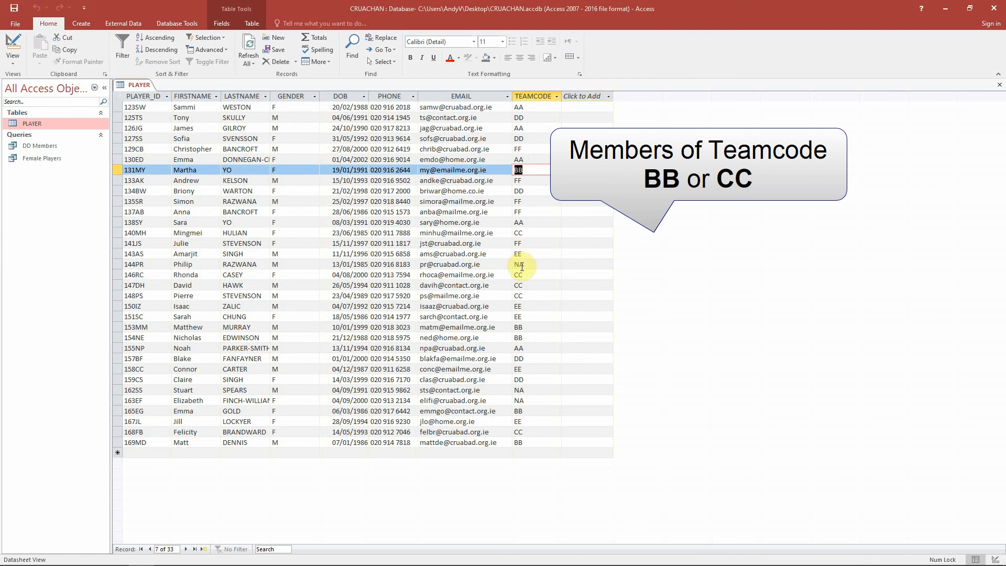
- Create another query in Design view based on the PLAYER table
left_click(84, 25)
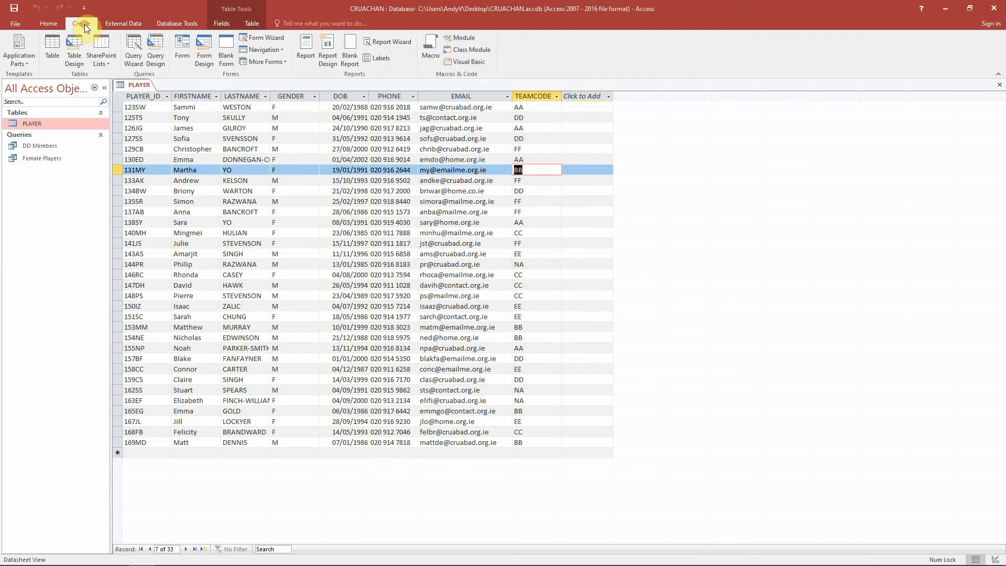
left_click(156, 52)
double_click(455, 334)
left_click(578, 302)
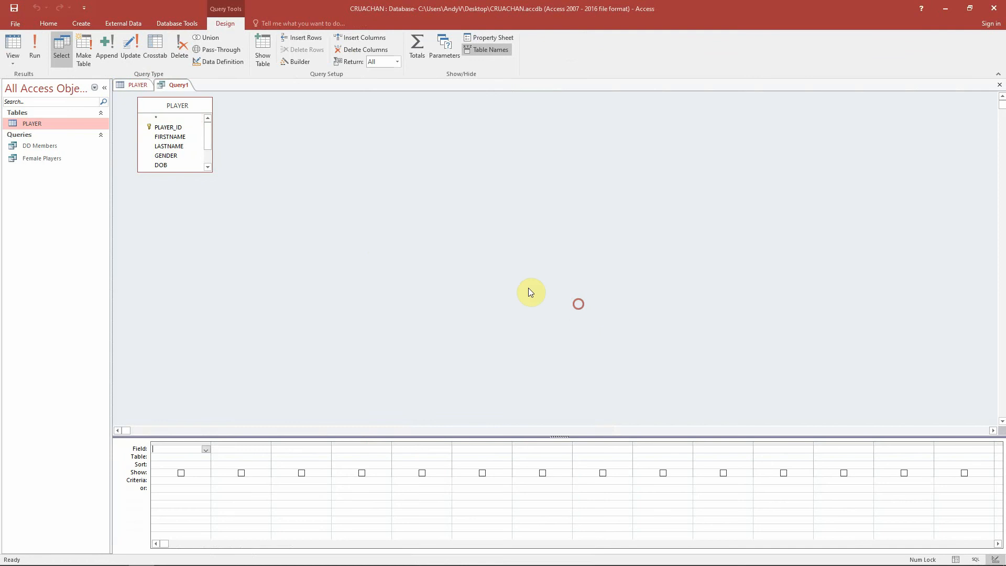
- Enlarge the field list and add every PLAYER field to the query grid
left_click_drag(210, 171, 226, 231)
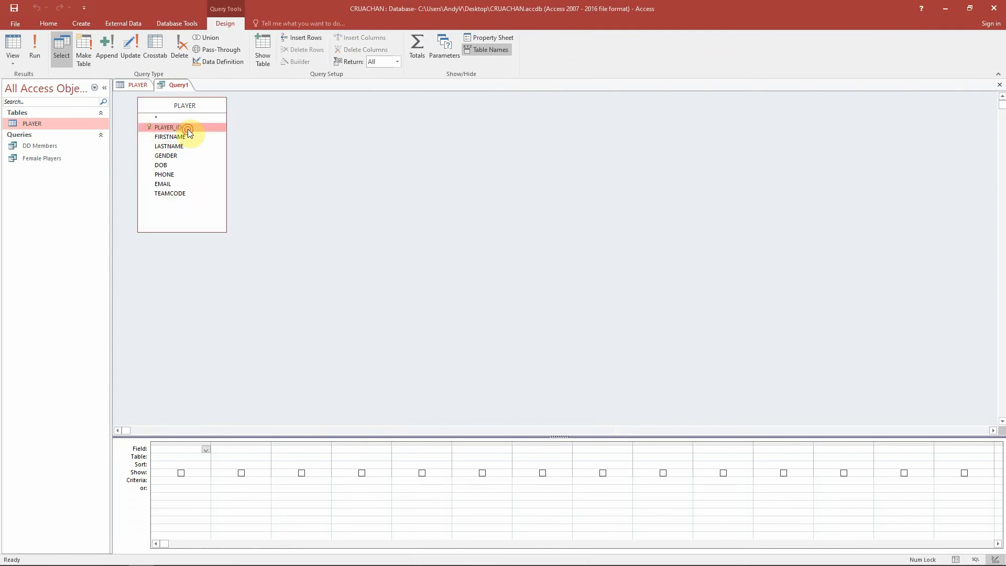
double_click(183, 128)
double_click(185, 137)
left_click(187, 148)
double_click(234, 179)
double_click(233, 188)
double_click(233, 200)
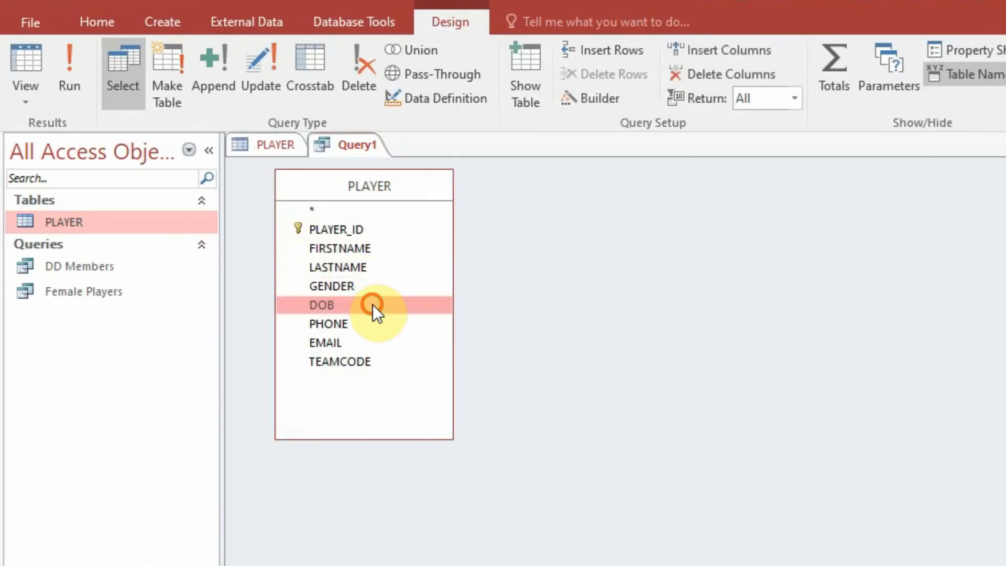
double_click(232, 212)
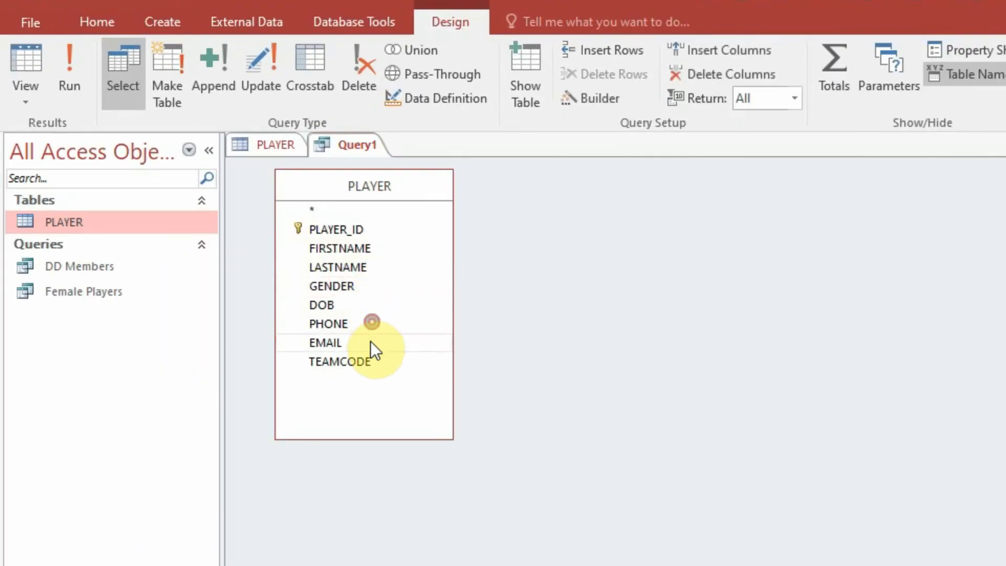
double_click(369, 342)
double_click(370, 360)
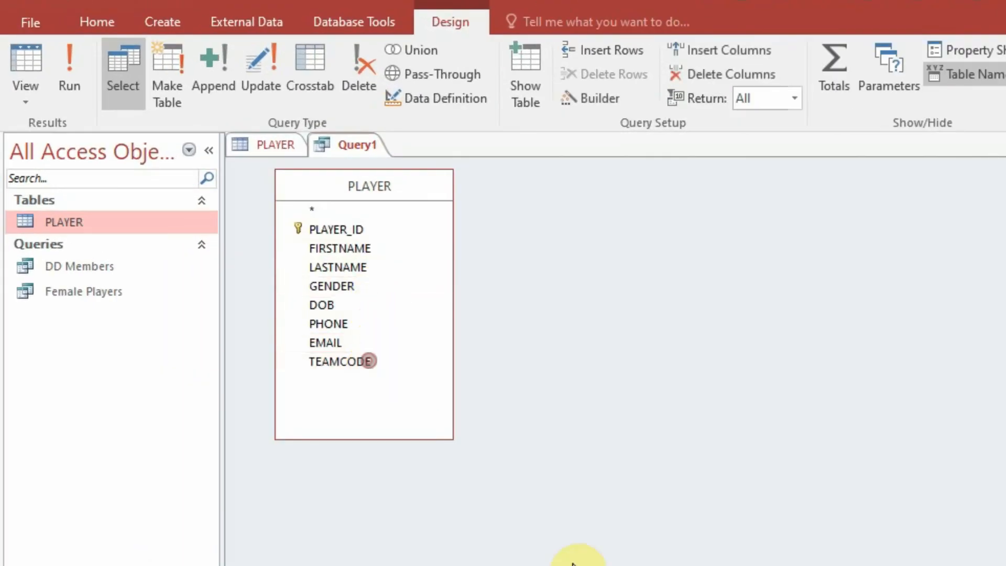
- Set the TEAMCODE criteria to bb or cc and run the query
left_click(644, 504)
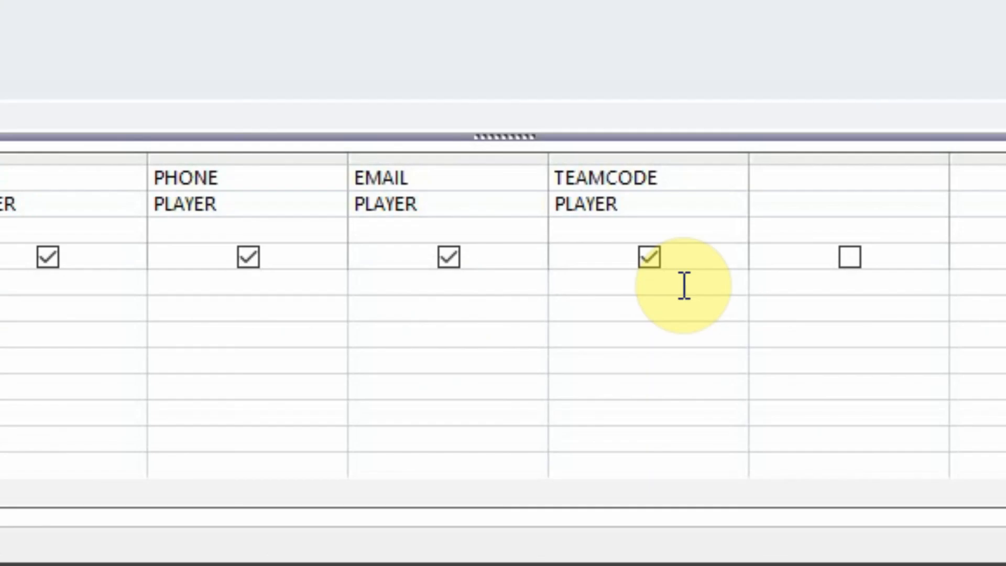
type("bb or")
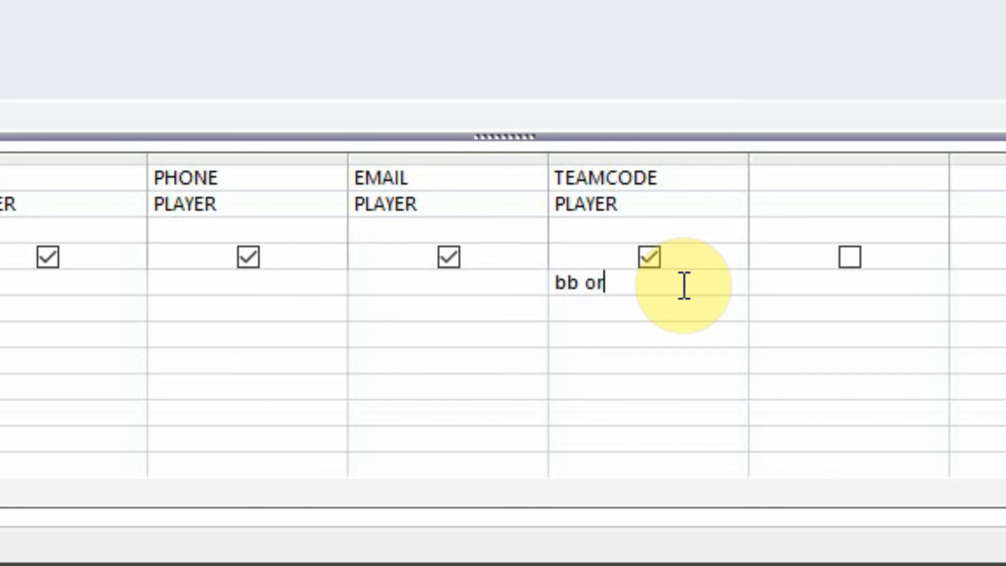
type(" cc")
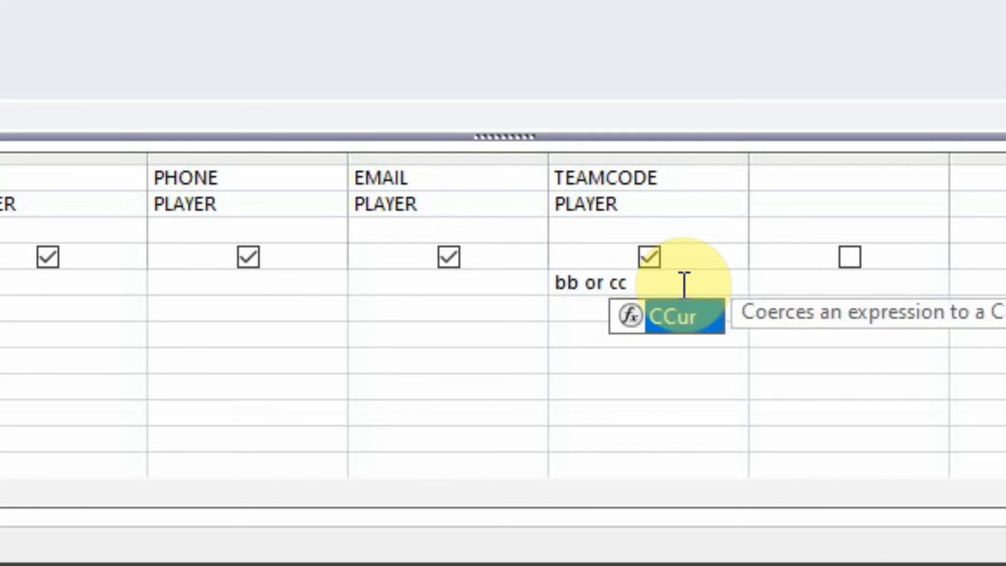
left_click(451, 292)
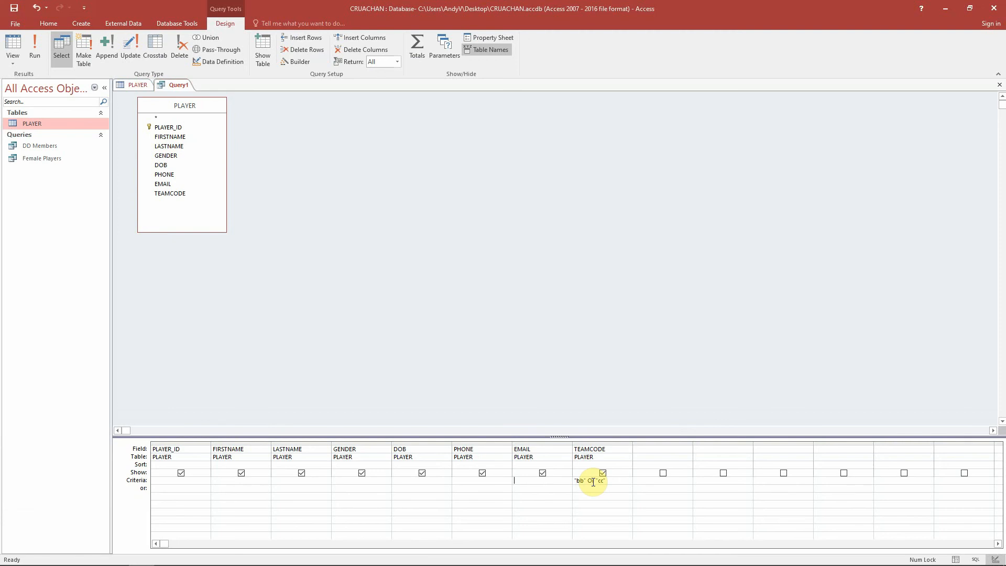
left_click(39, 55)
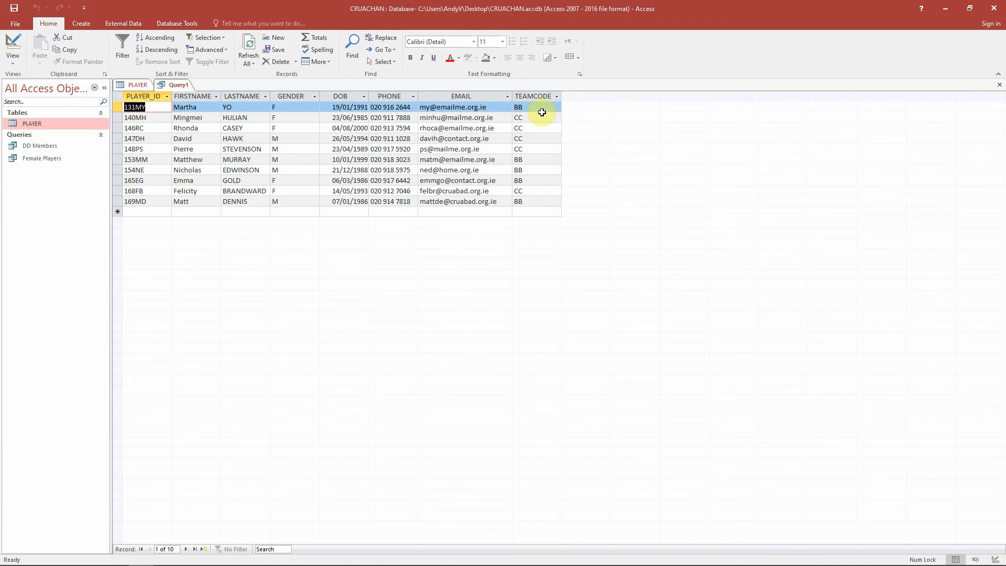
- Return to Design view to inspect the TEAMCODE criteria, then run the query again
left_click(995, 559)
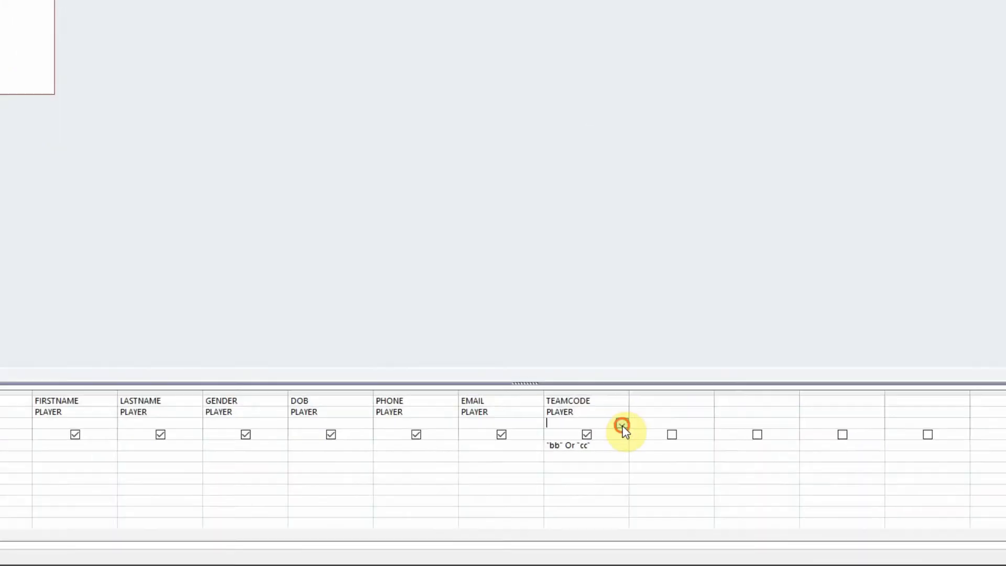
left_click(628, 465)
left_click(628, 472)
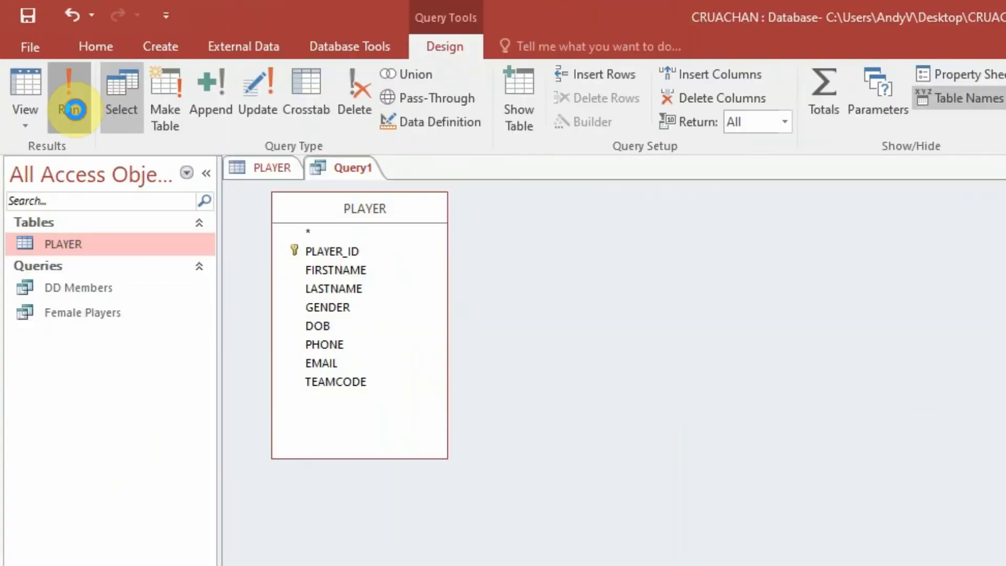
left_click(103, 136)
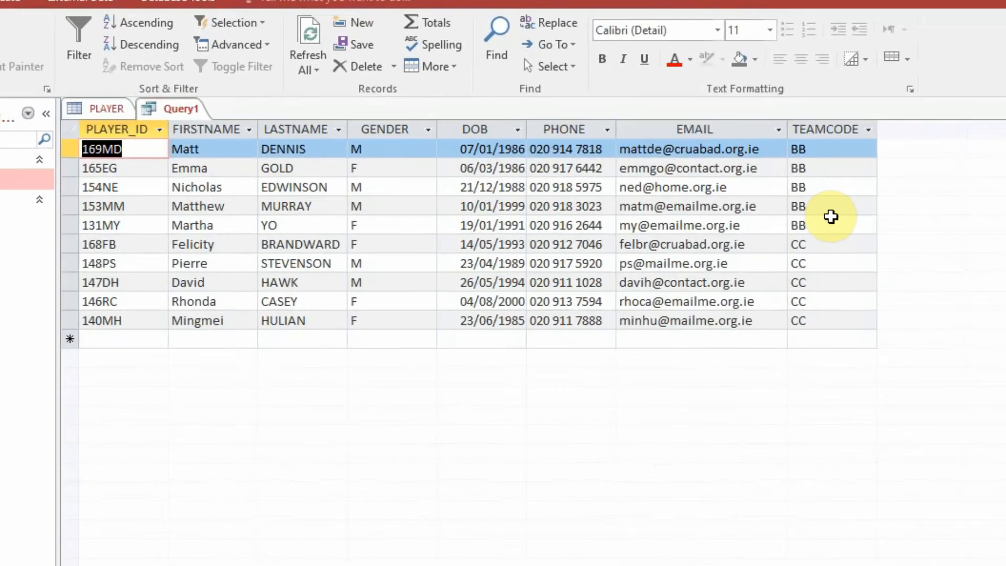